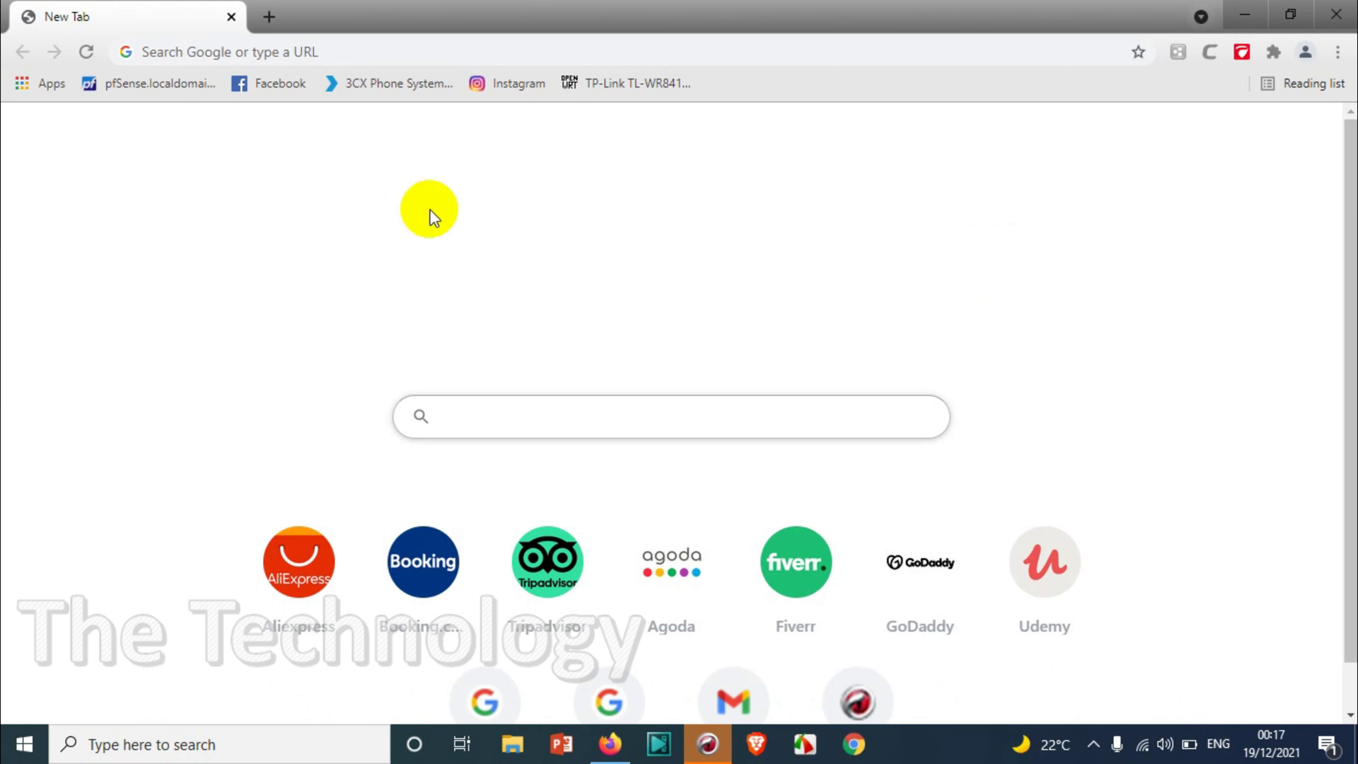
Search the web for "energy", open the Wikipedia article on Energy and skim its contents.
left_click(275, 49)
type("energy")
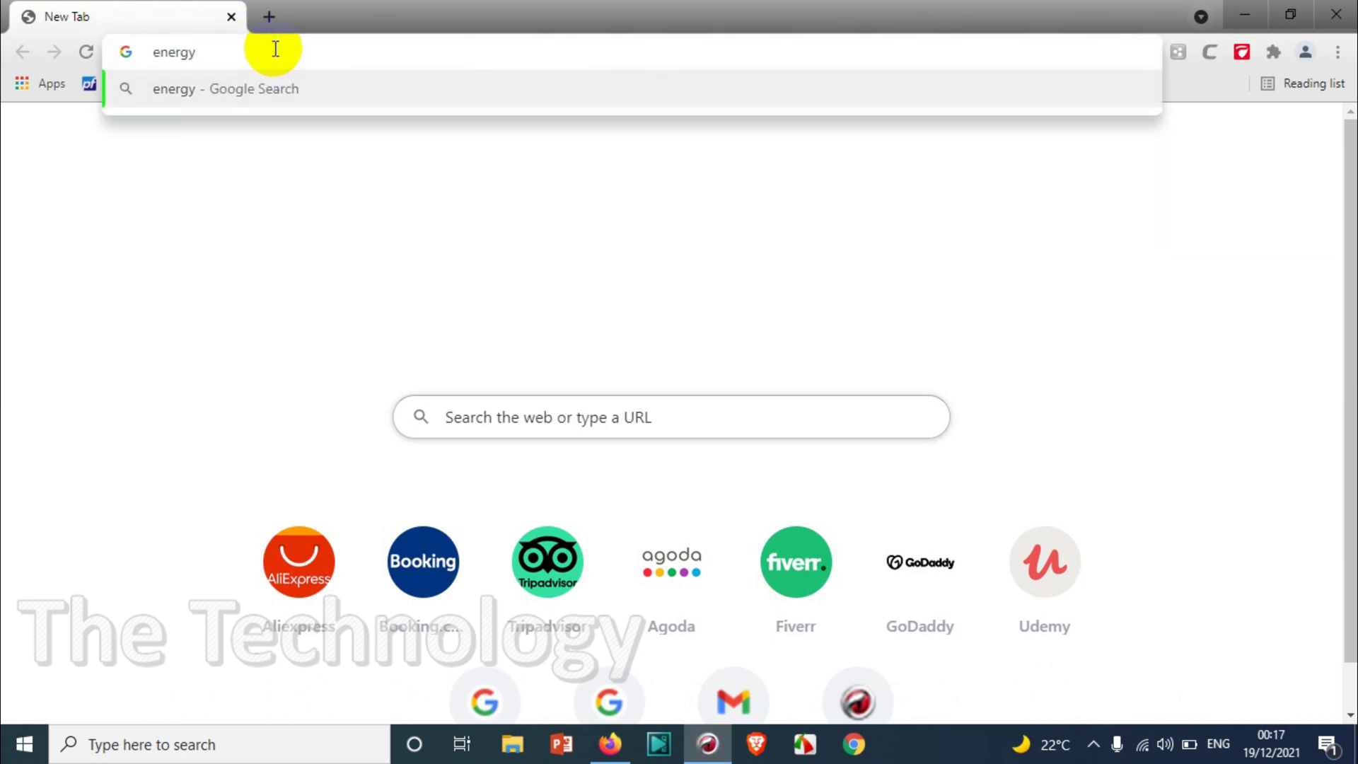
key("Return")
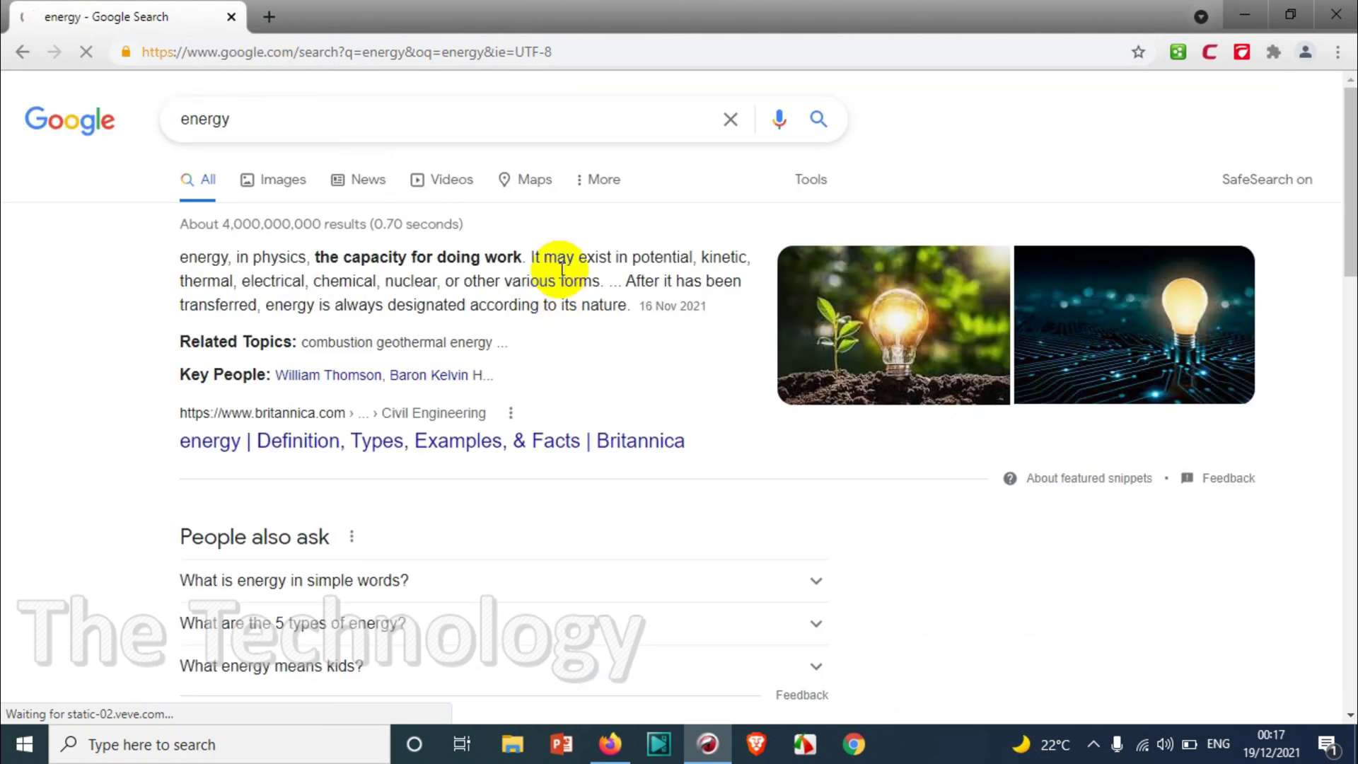
scroll(1062, 494, "down", 4)
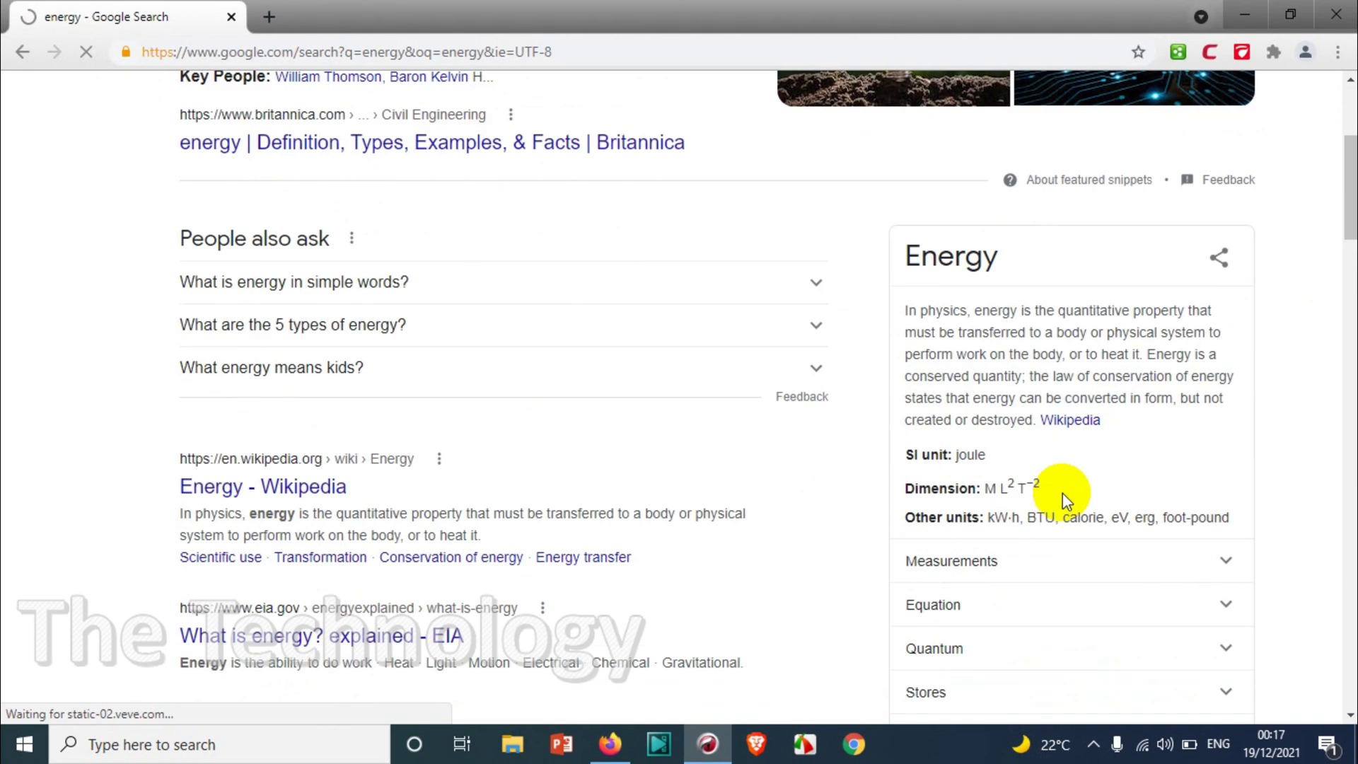
left_click(1055, 417)
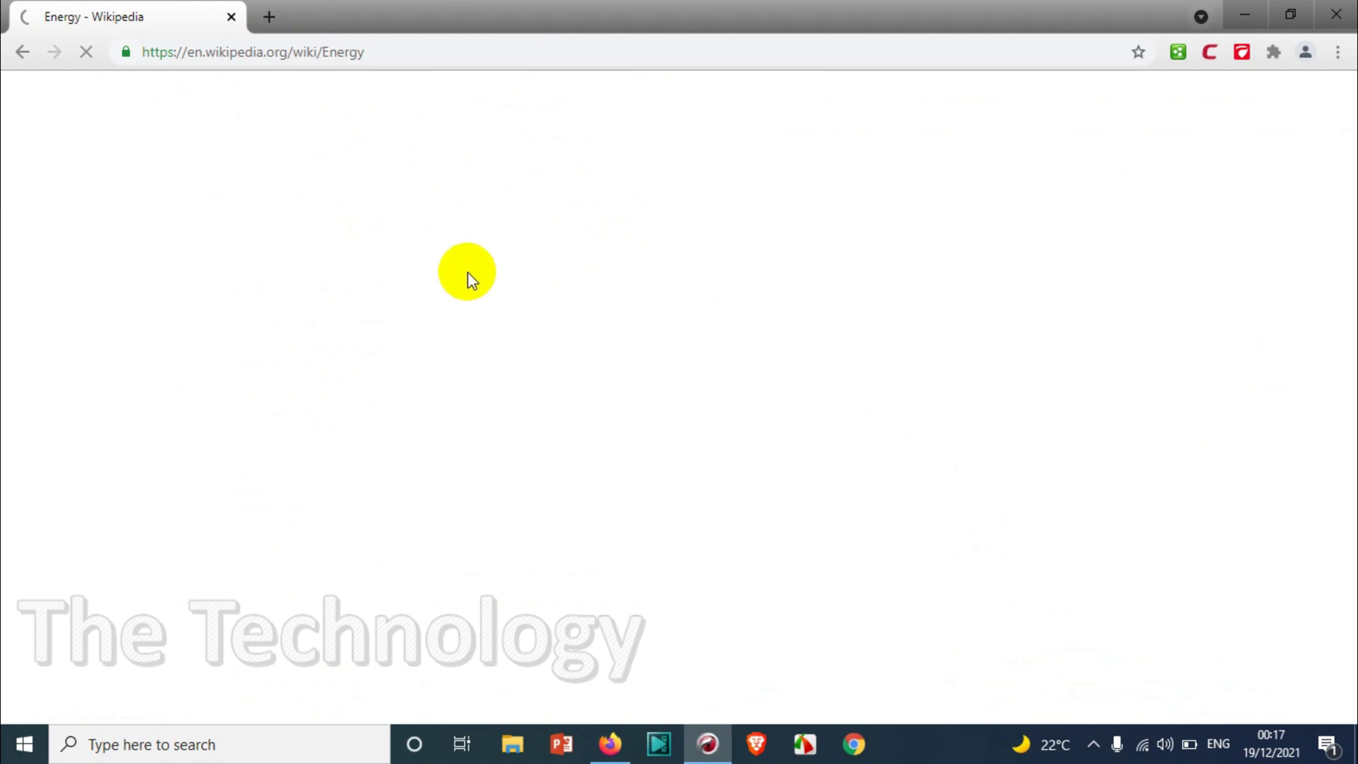
scroll(701, 188, "down", 18)
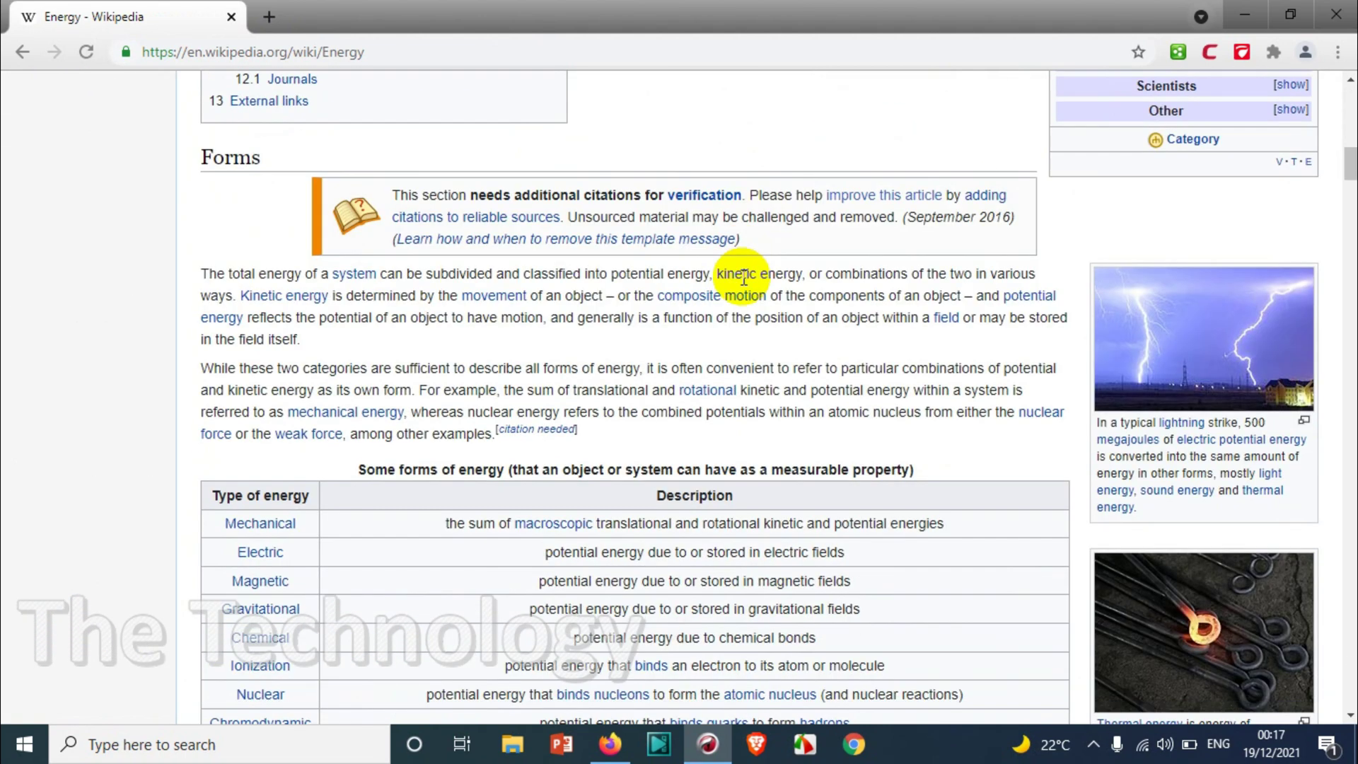
scroll(672, 260, "up", 8)
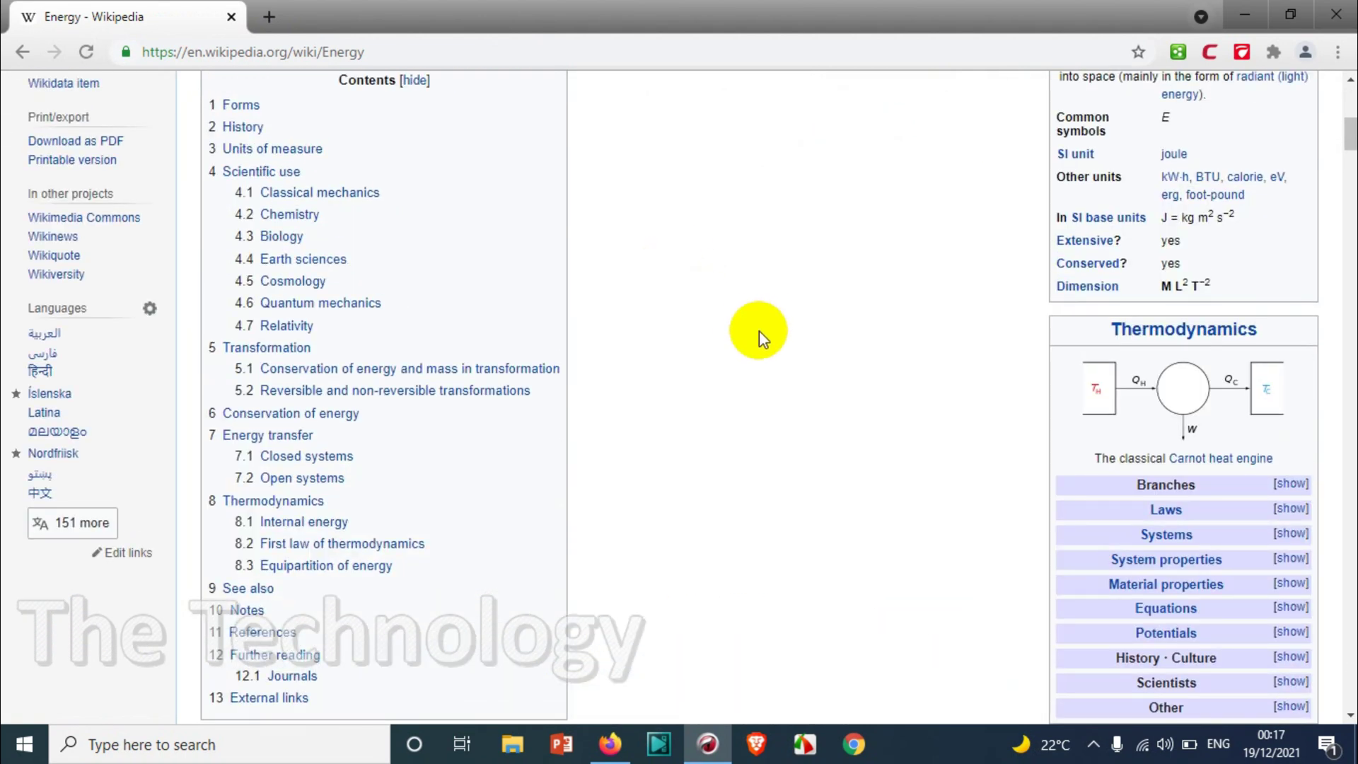
scroll(778, 328, "up", 7)
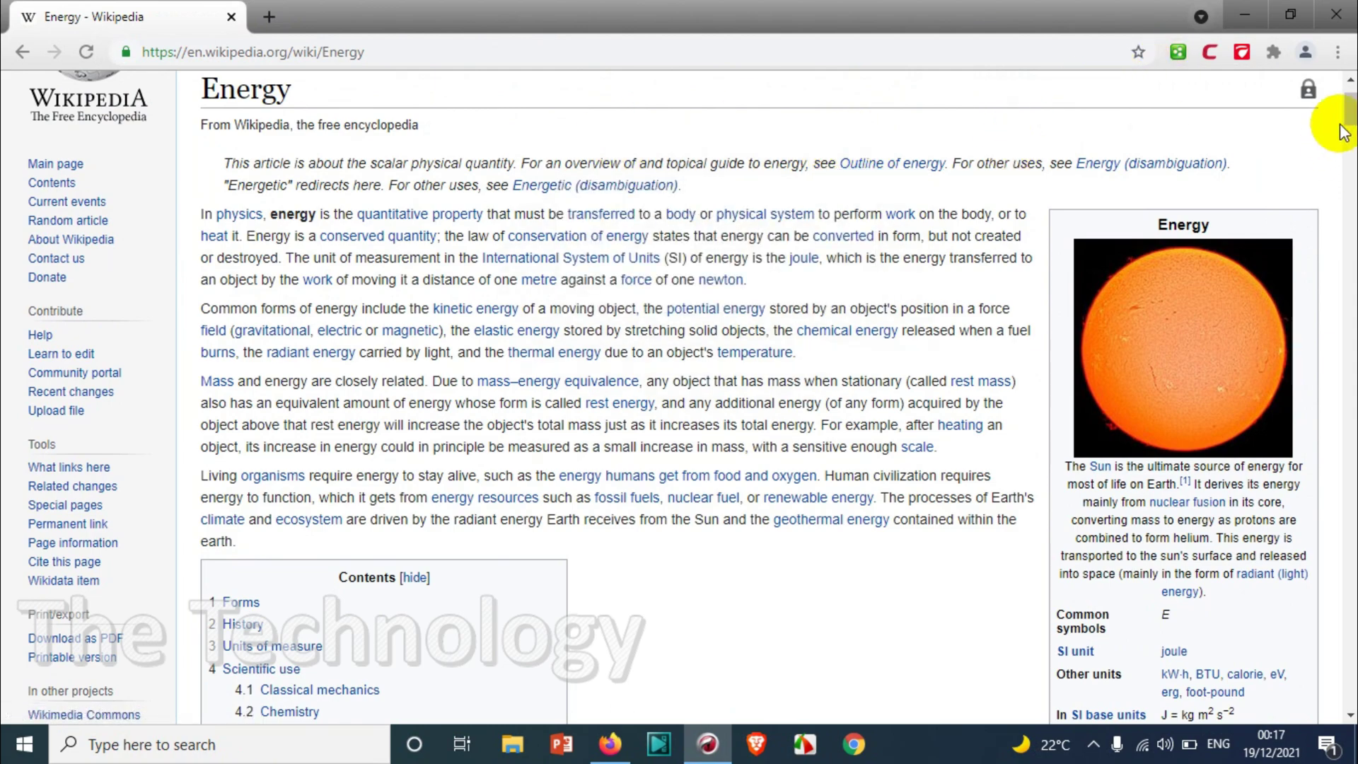
left_click_drag(1348, 110, 1325, 82)
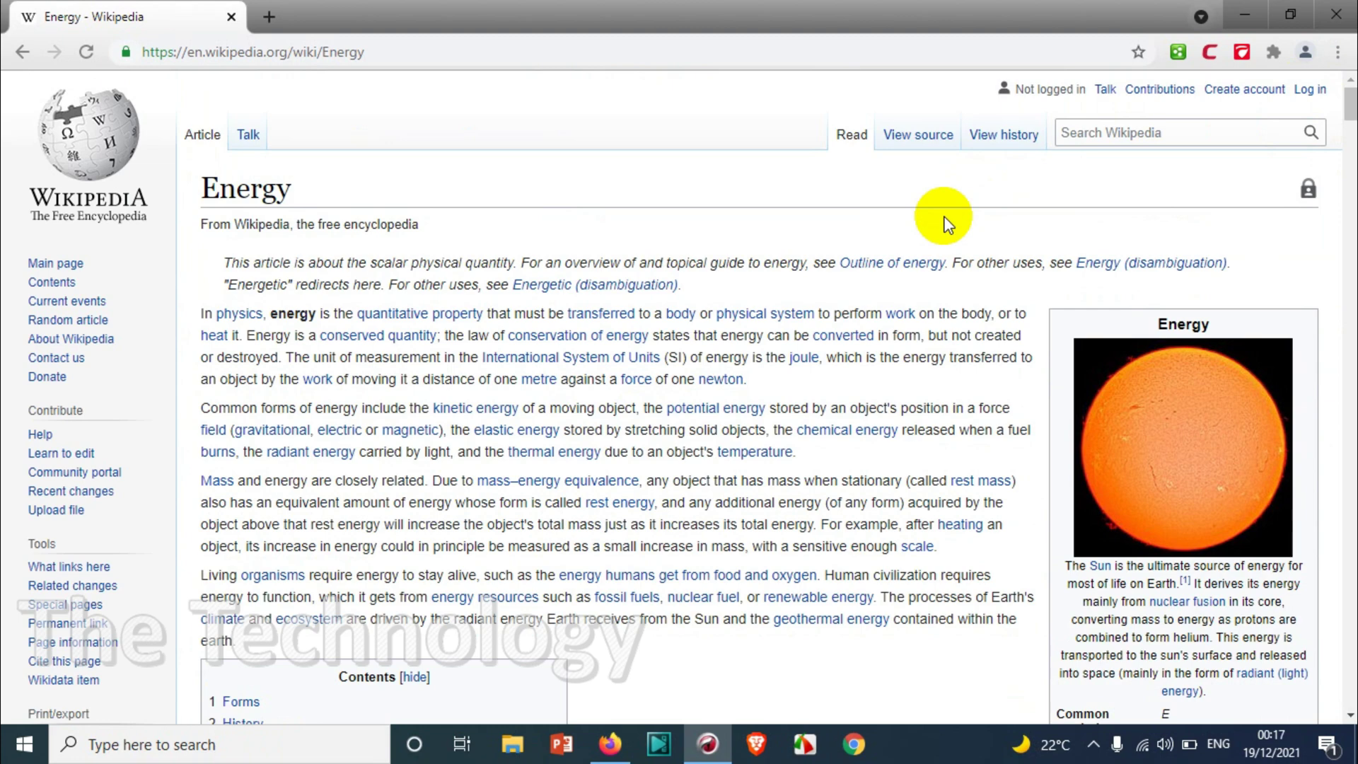
Open Devices and Printers from the Windows Control Panel.
key("super")
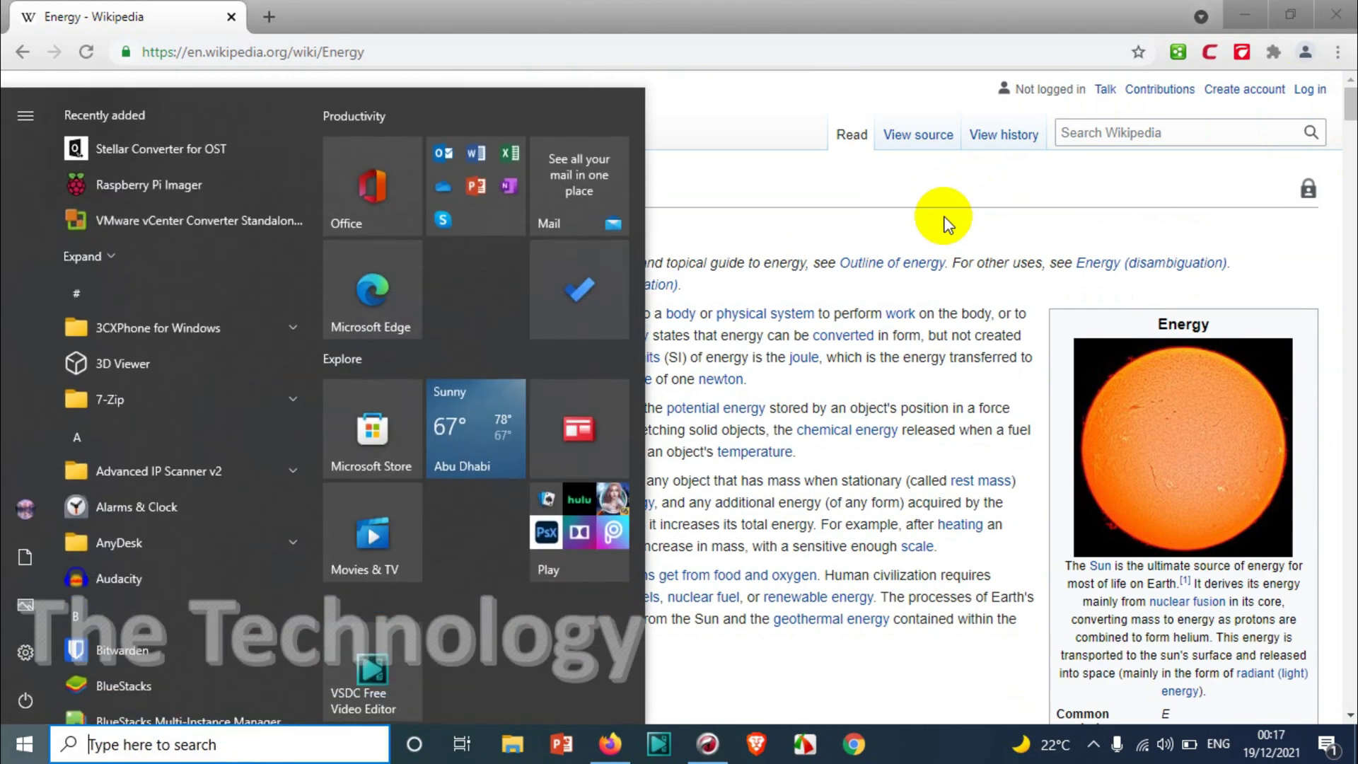
type("co")
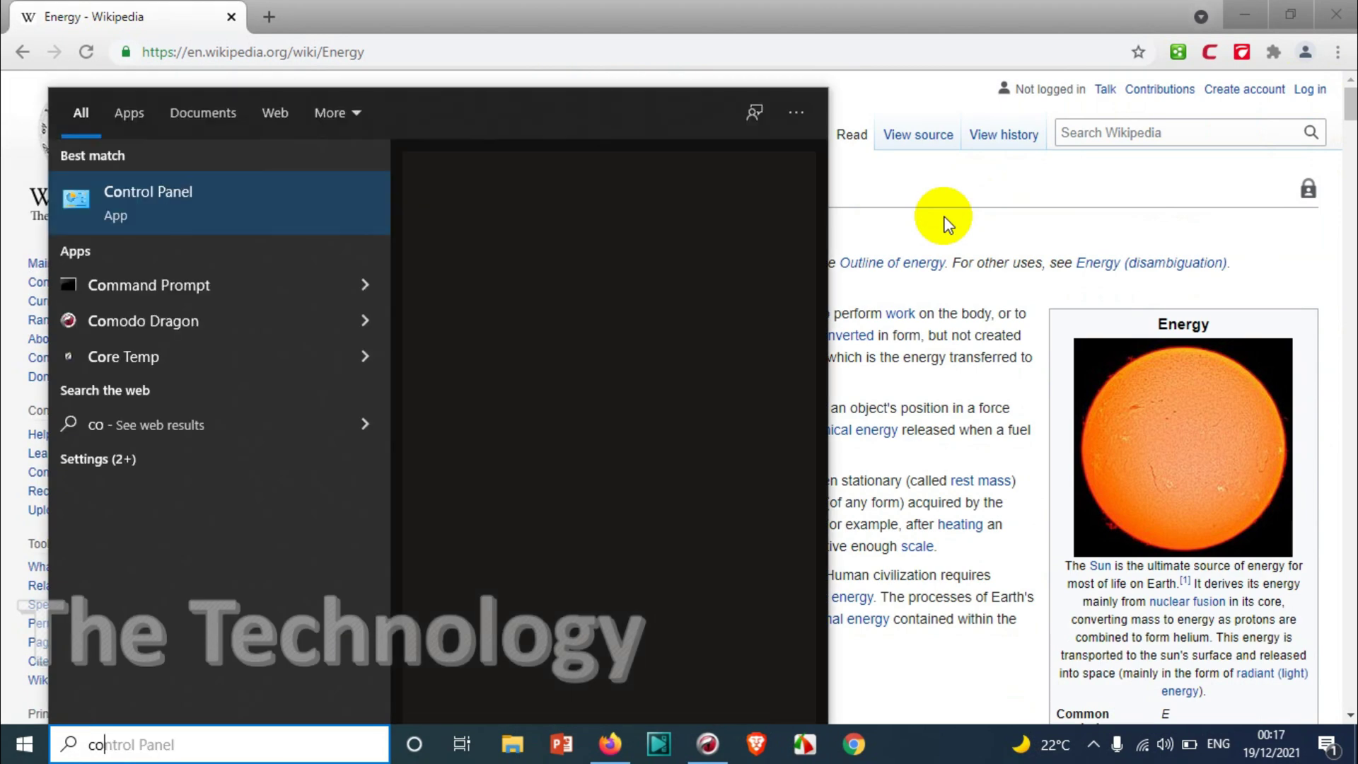
key("Return")
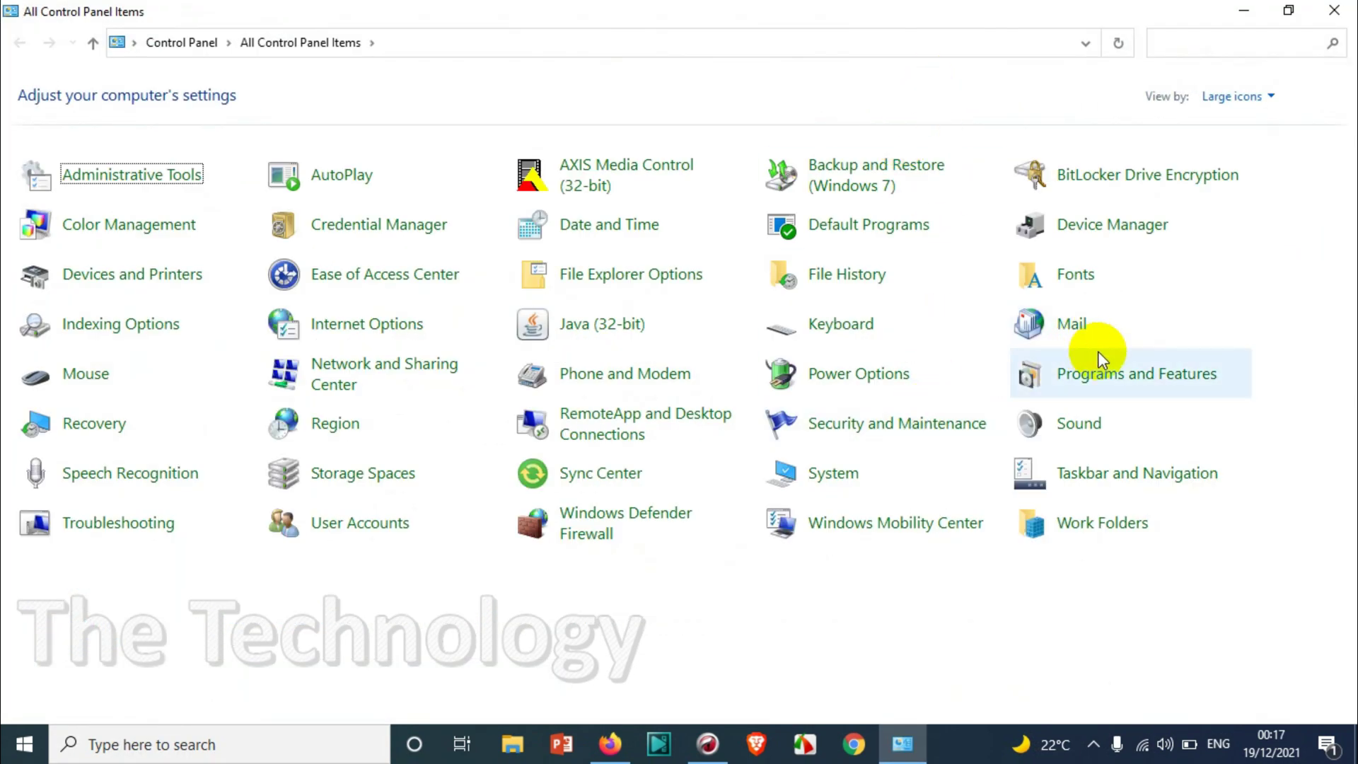
type("de")
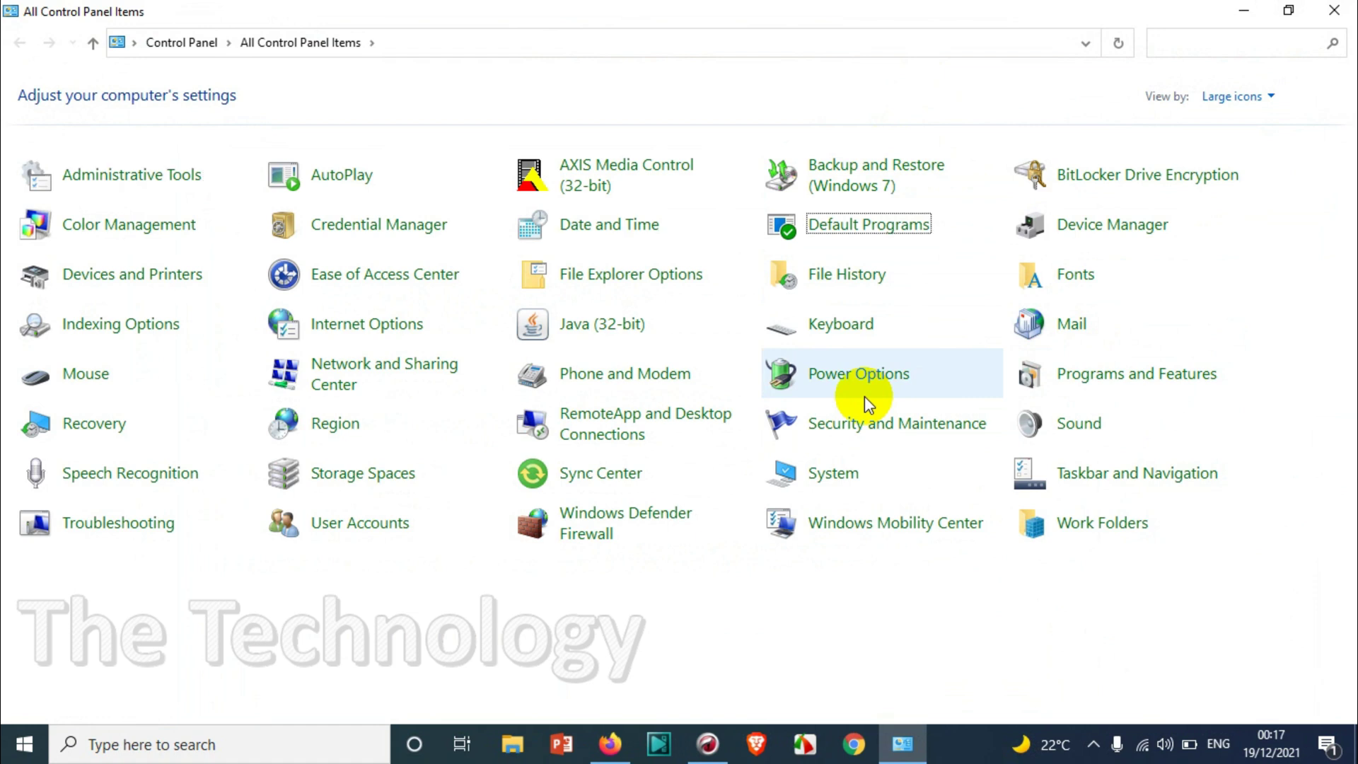
left_click(171, 277)
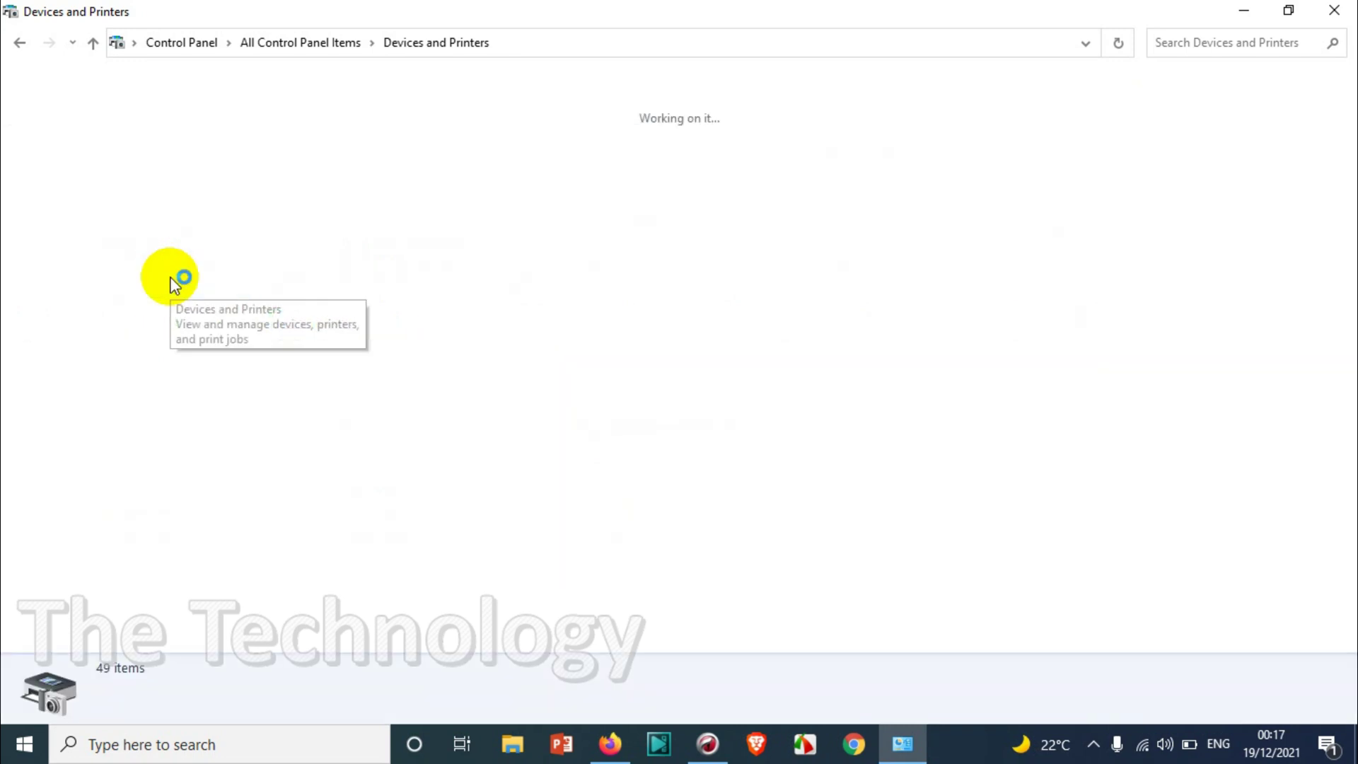
Locate Microsoft Print to PDF among the installed printers, then close the Devices and Printers window.
scroll(884, 521, "down", 5)
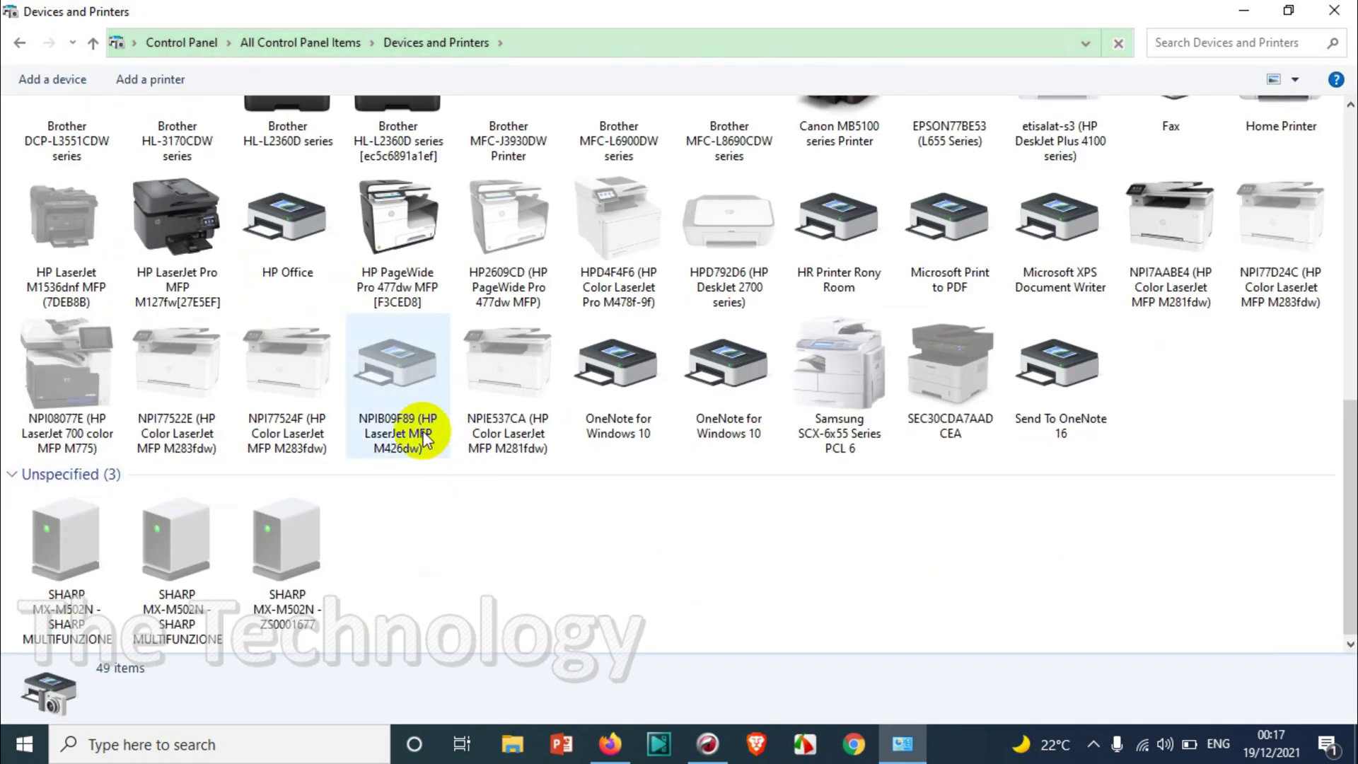
left_click(396, 251)
key("m")
key("m")
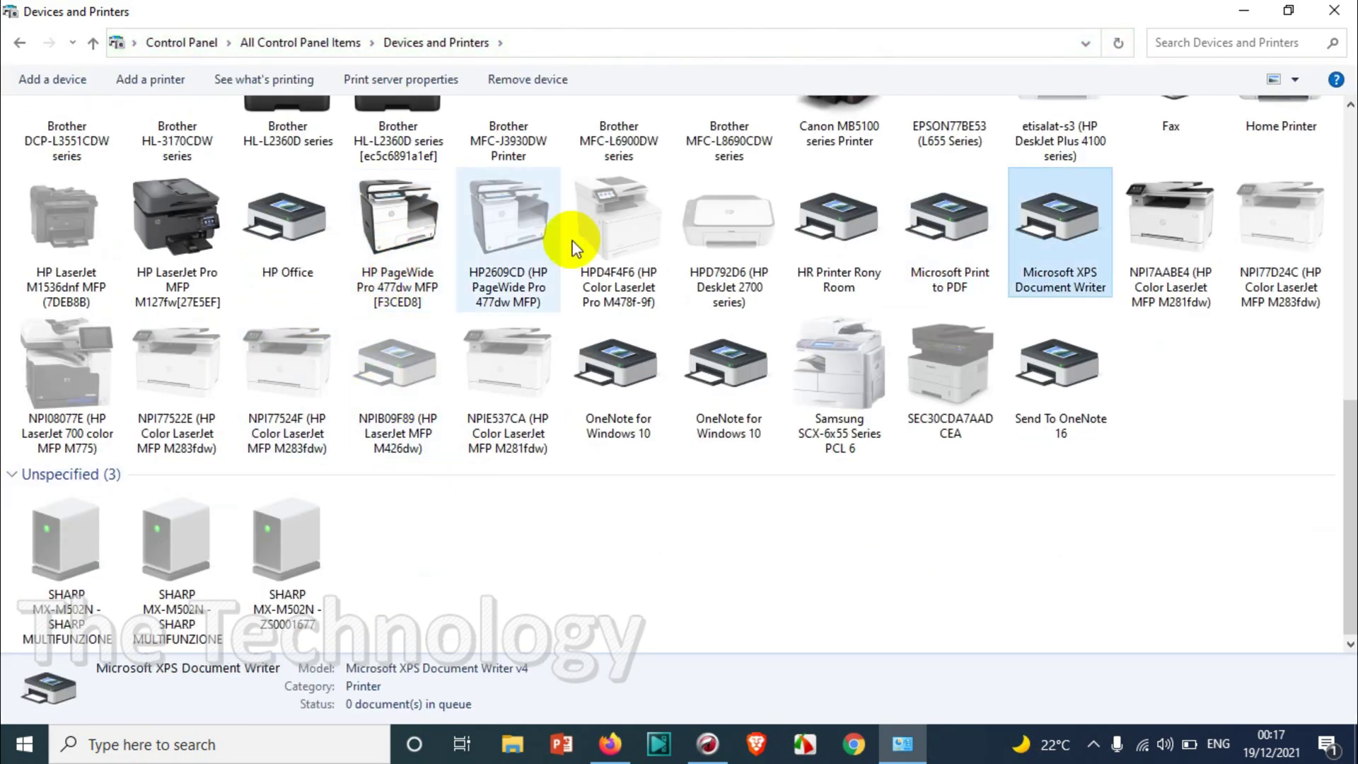
left_click(945, 245)
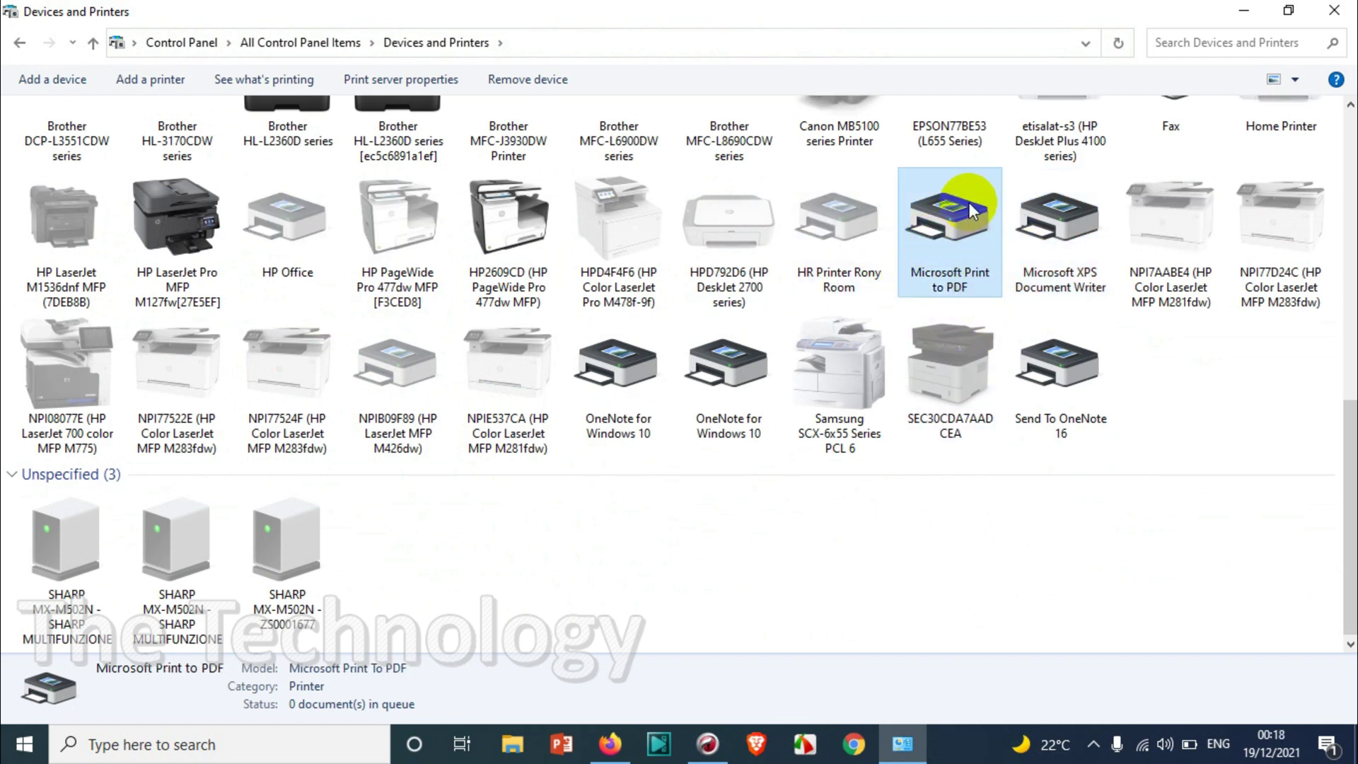
left_click(1345, 5)
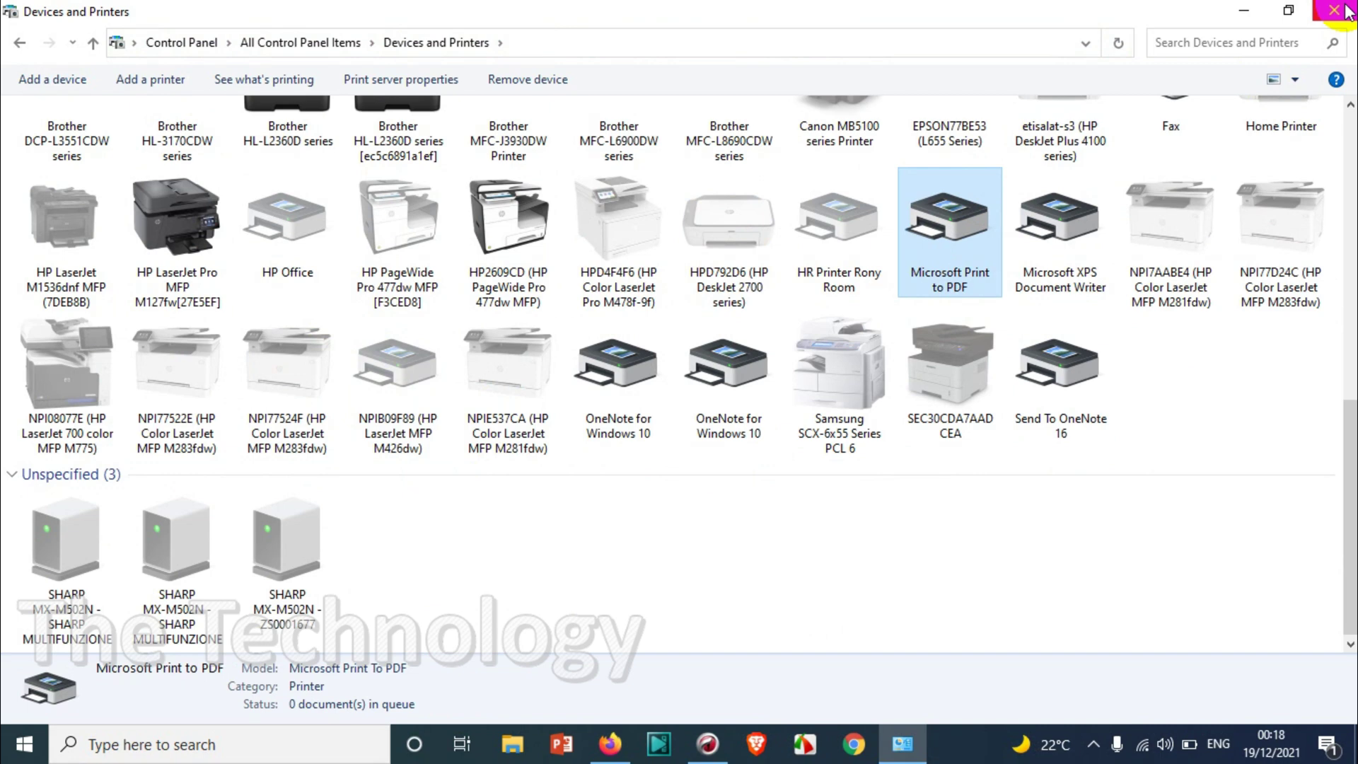
left_click(1345, 8)
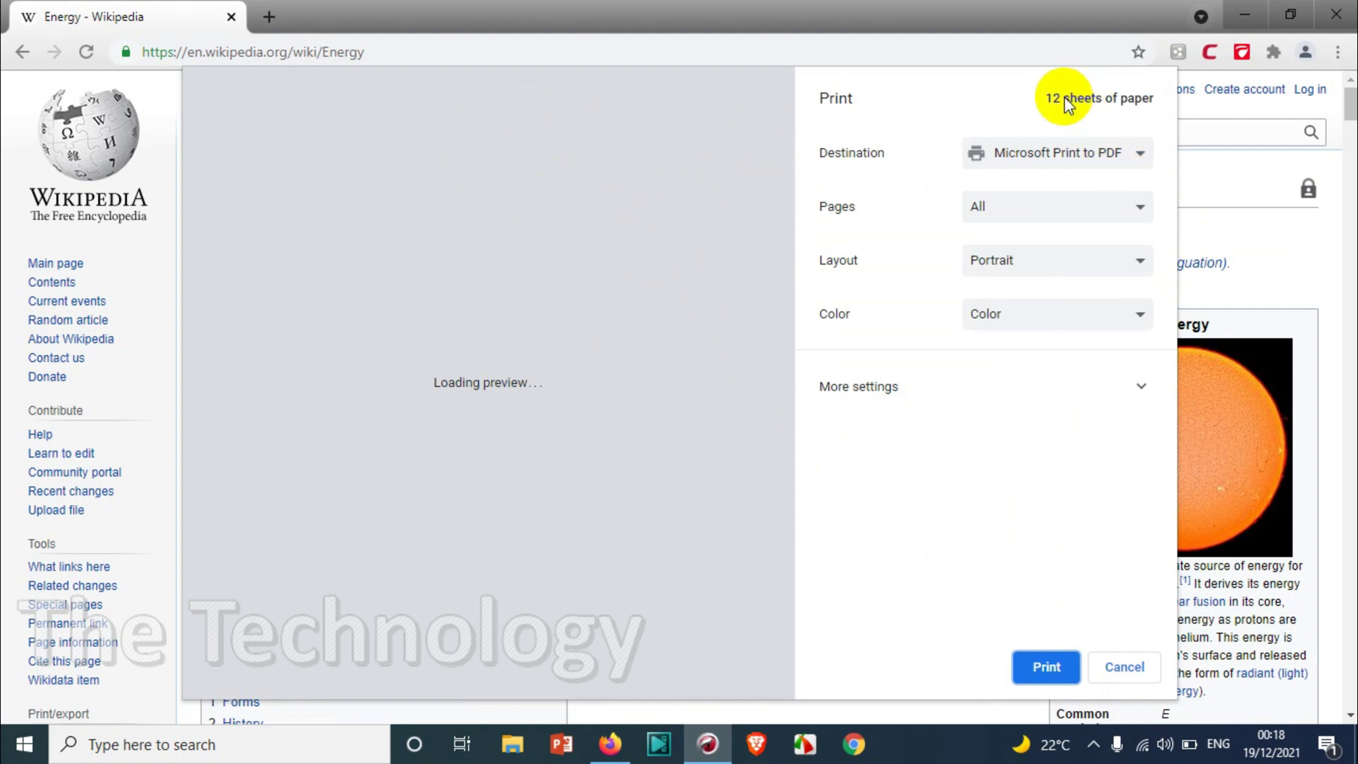
Look through the pages of the Energy article in the print preview.
left_click(1045, 96)
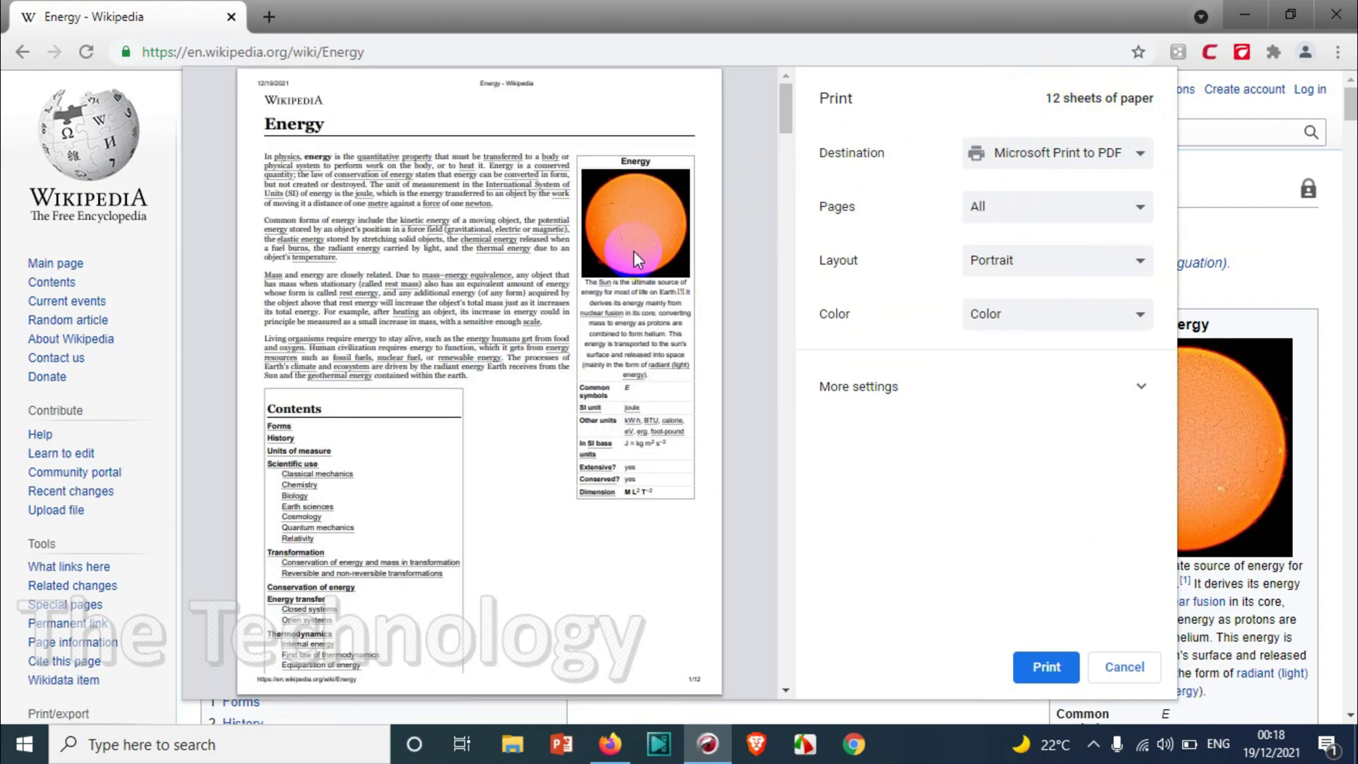
scroll(634, 283, "down", 15)
scroll(634, 312, "down", 20)
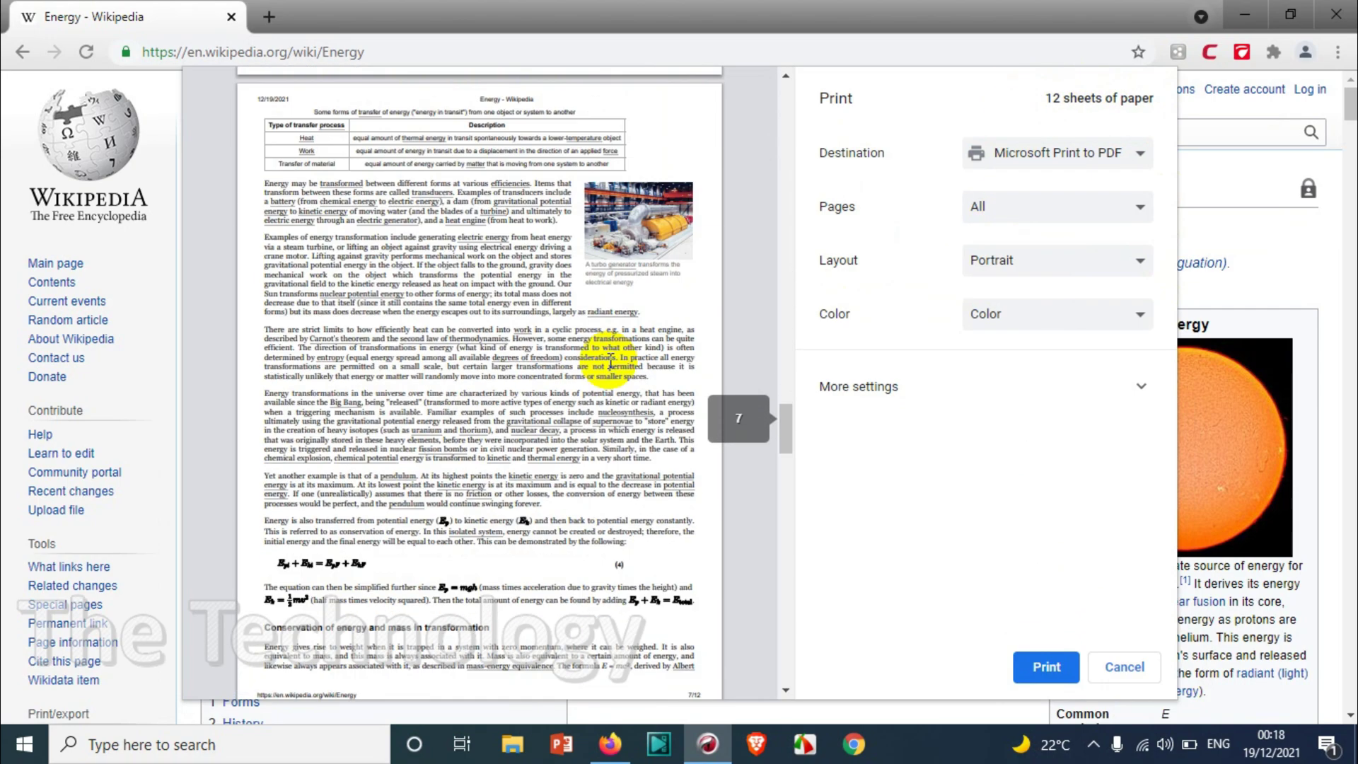
scroll(619, 404, "down", 10)
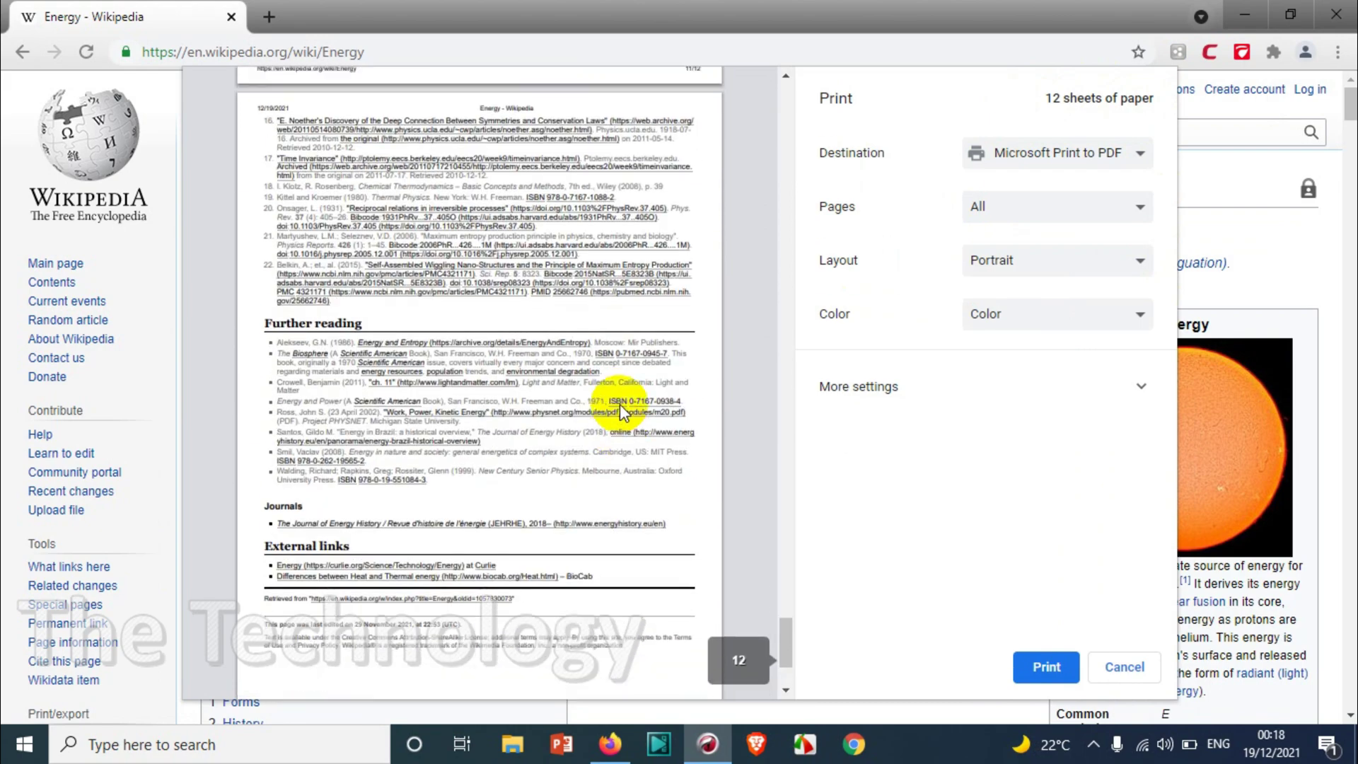
scroll(783, 236, "up", 20)
Browse the full list of print destinations and dismiss it, keeping Microsoft Print to PDF.
left_click(1036, 154)
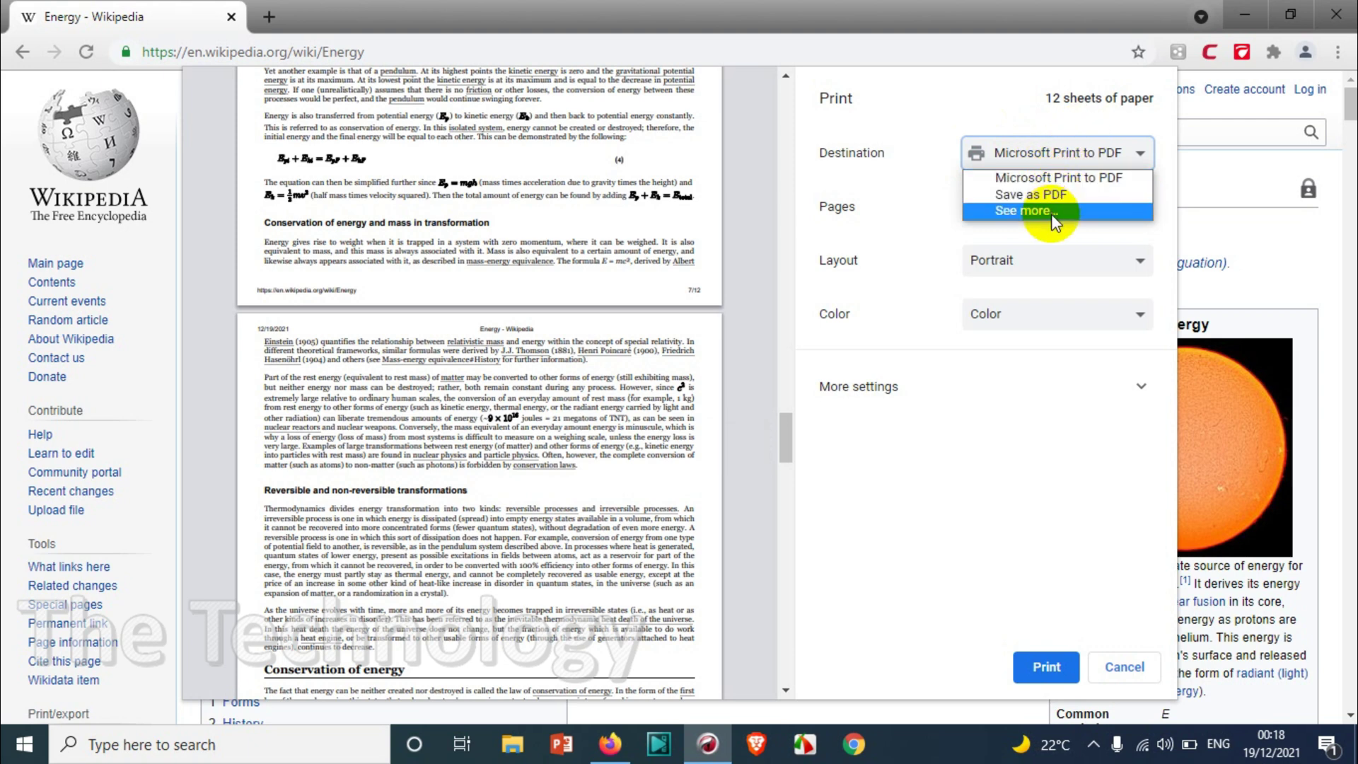
left_click(1058, 152)
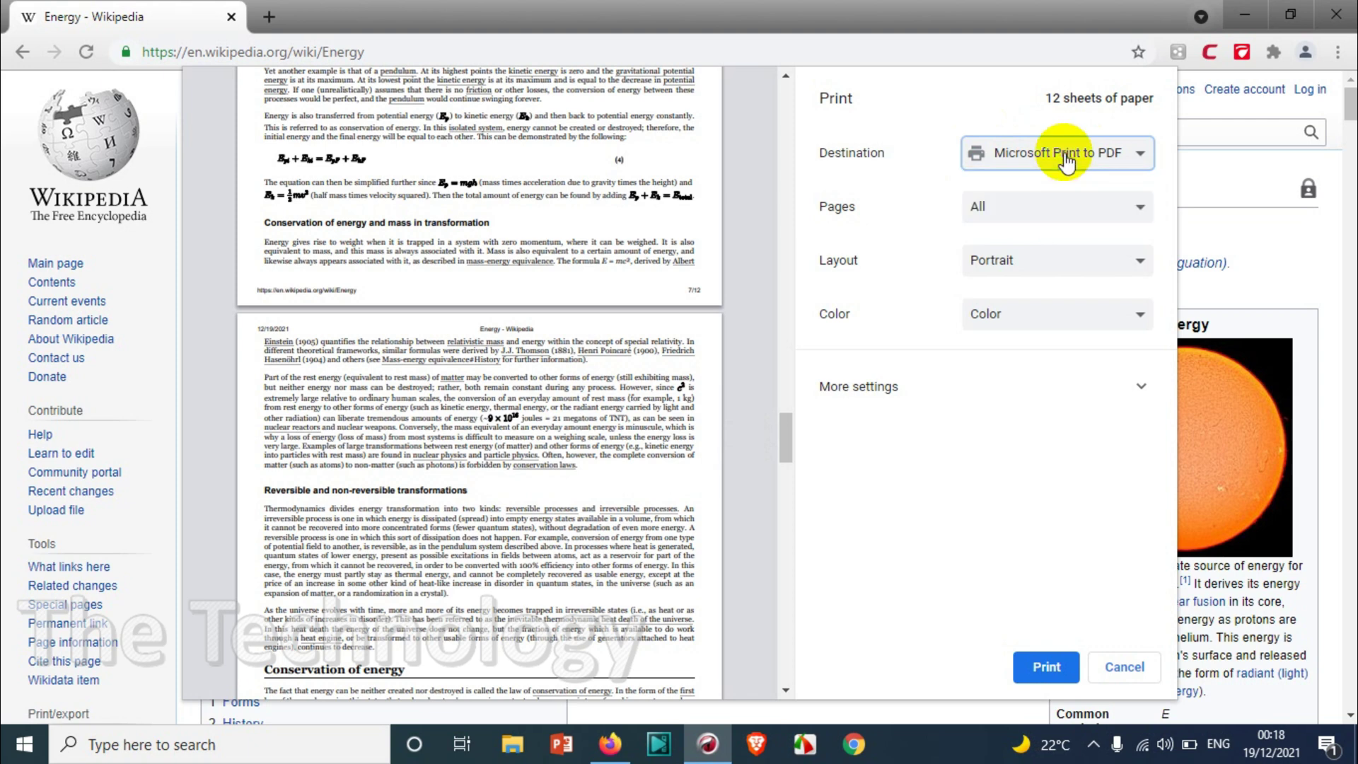
left_click(1061, 154)
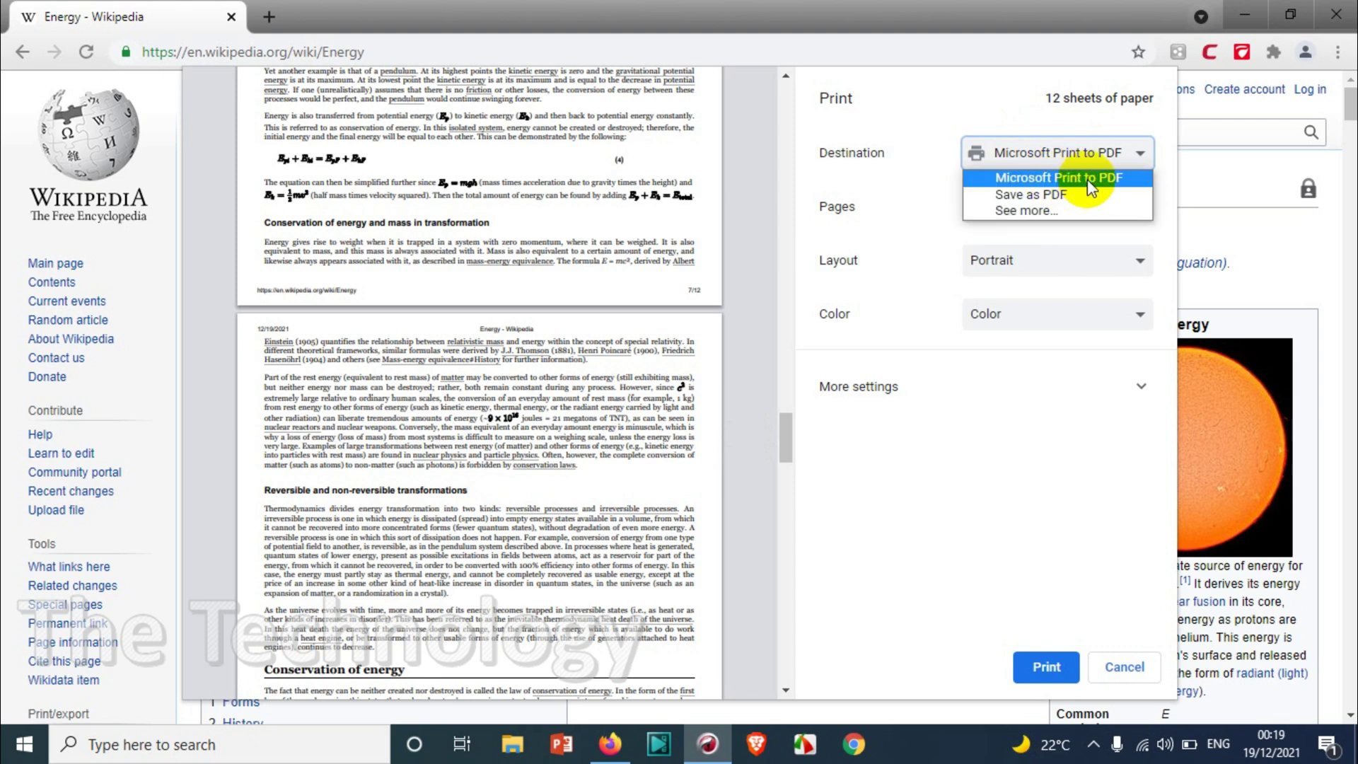
left_click(1059, 210)
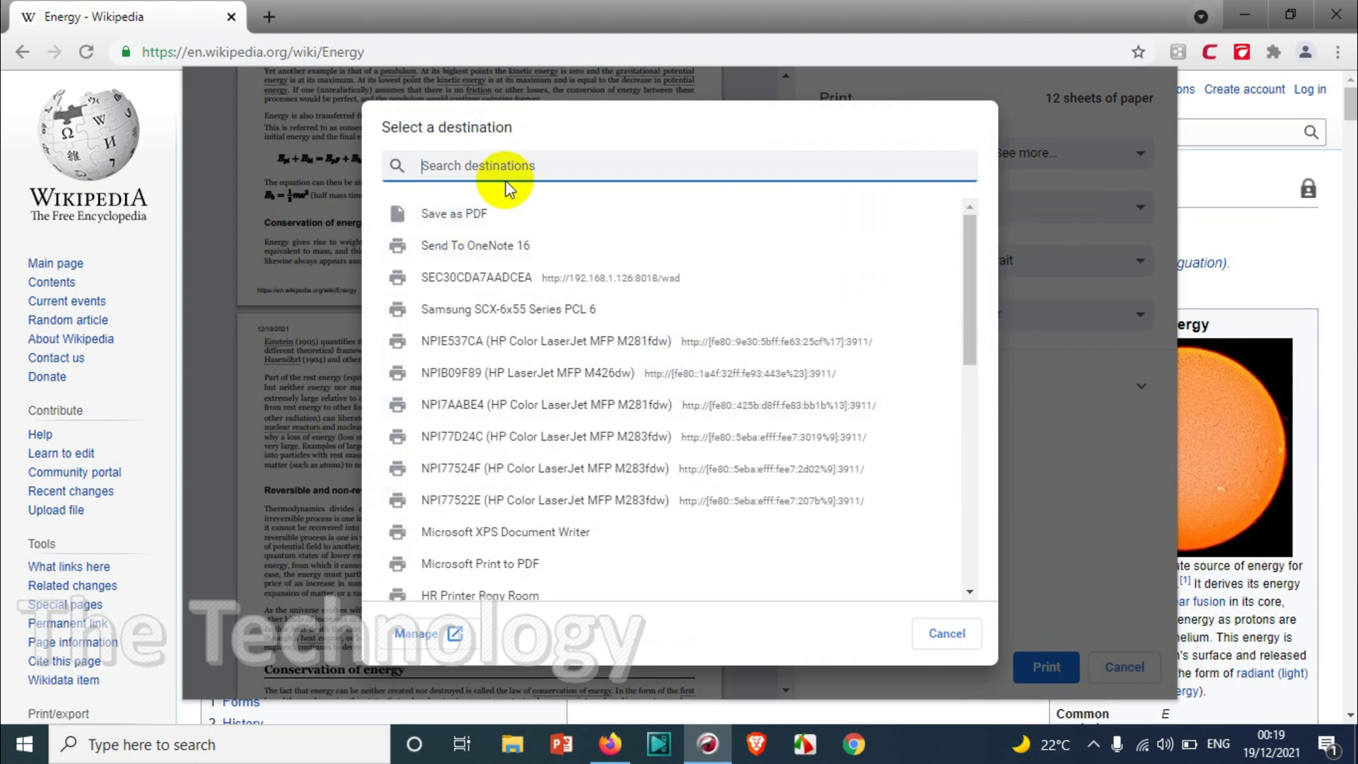
scroll(530, 393, "down", 8)
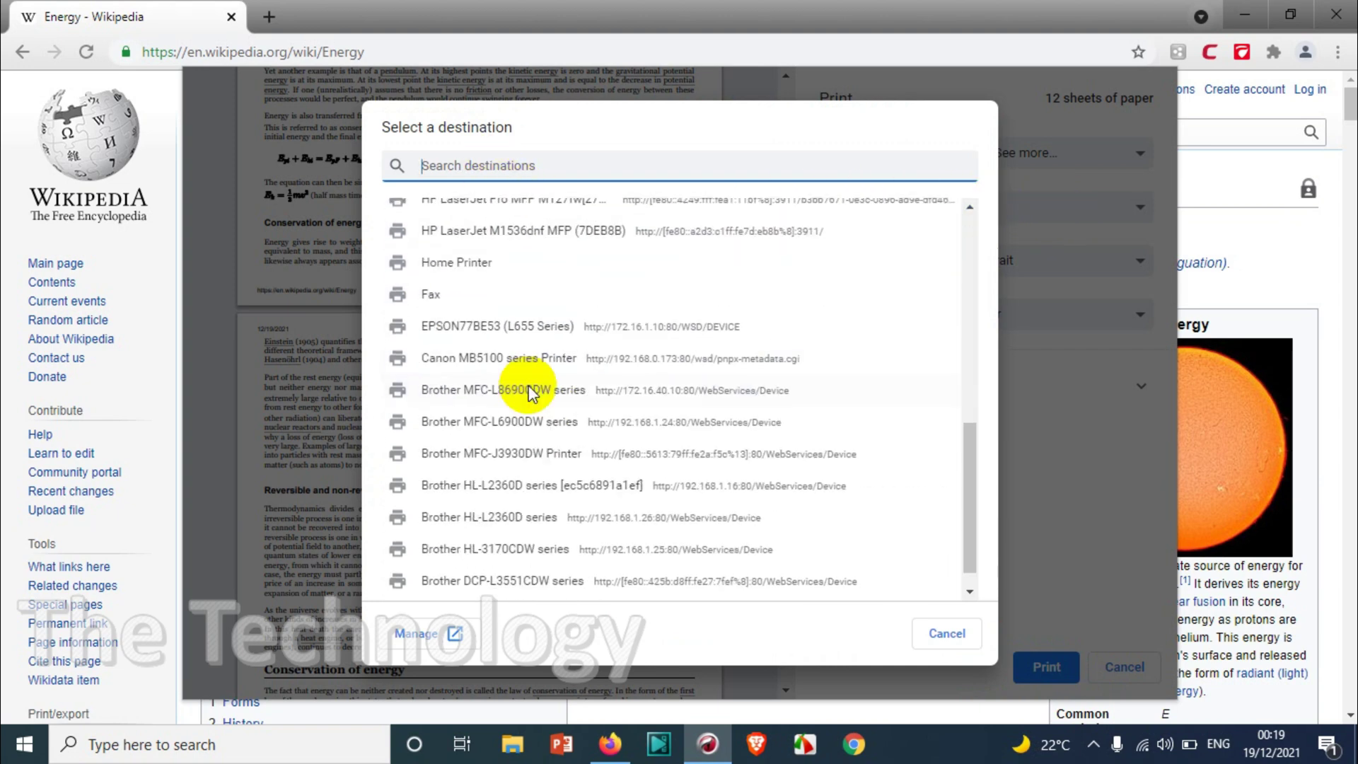
scroll(532, 394, "down", 1)
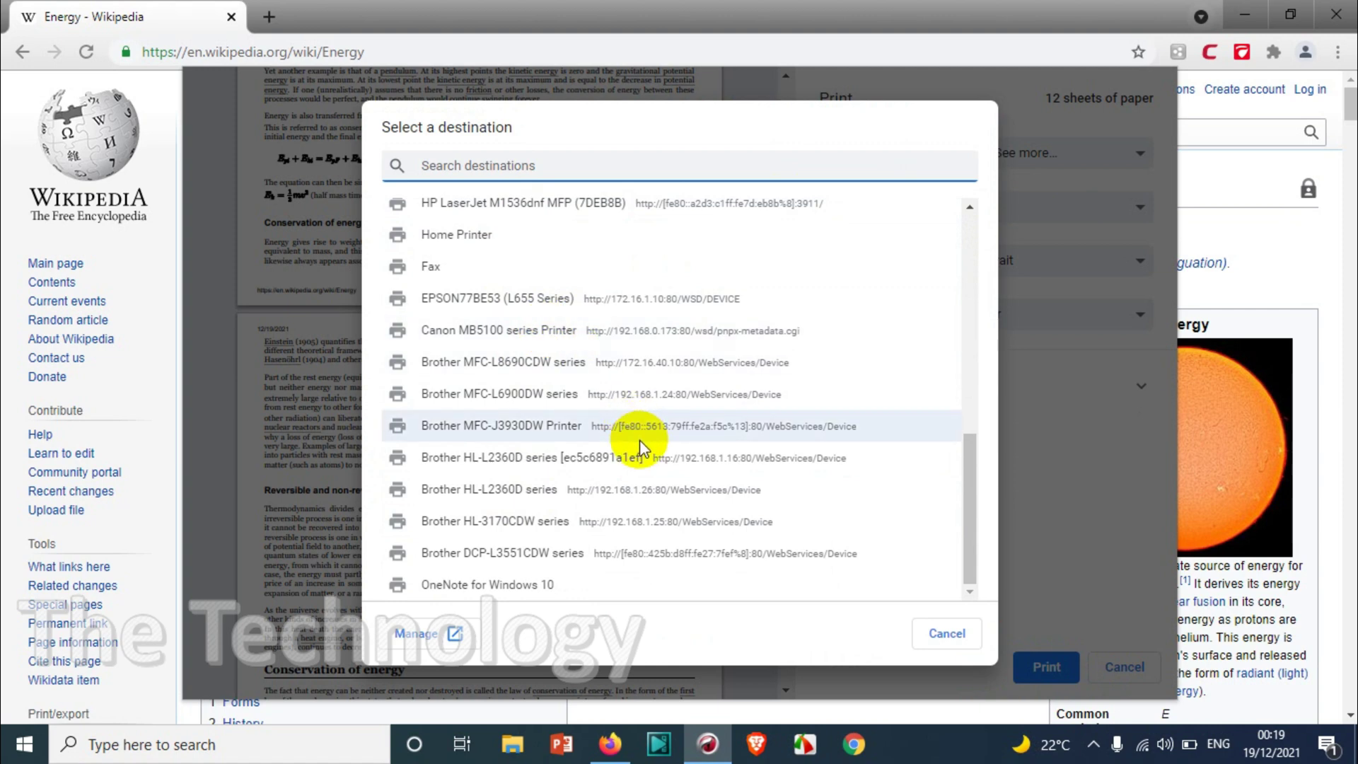
scroll(601, 389, "up", 10)
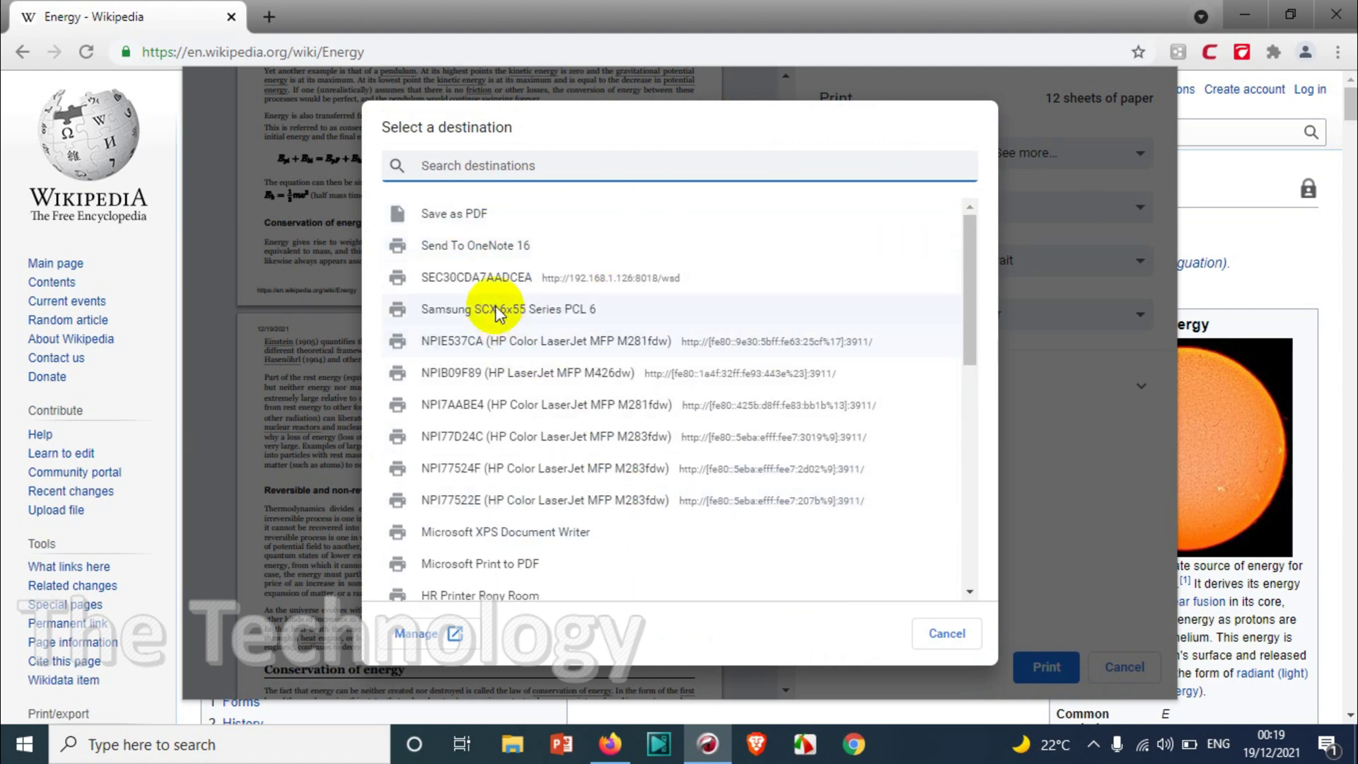
scroll(631, 461, "down", 10)
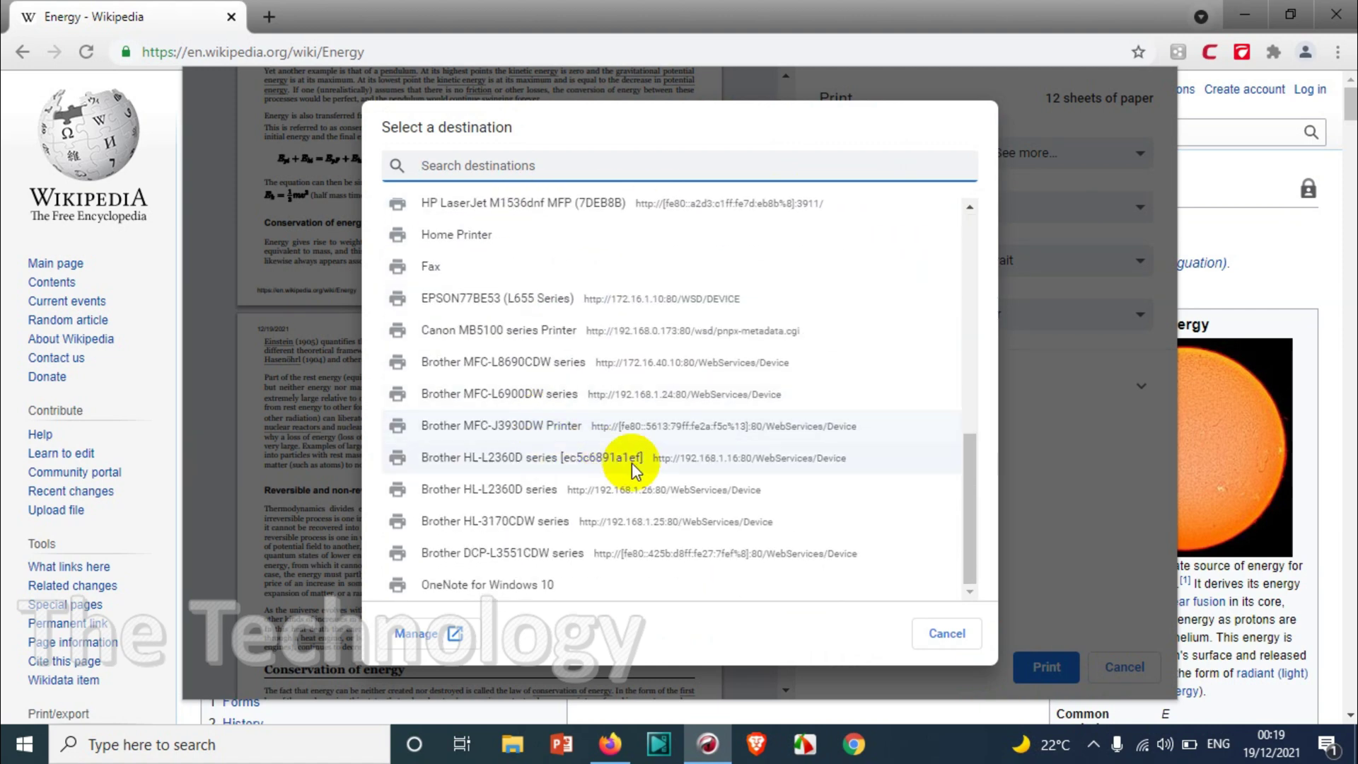
left_click(946, 633)
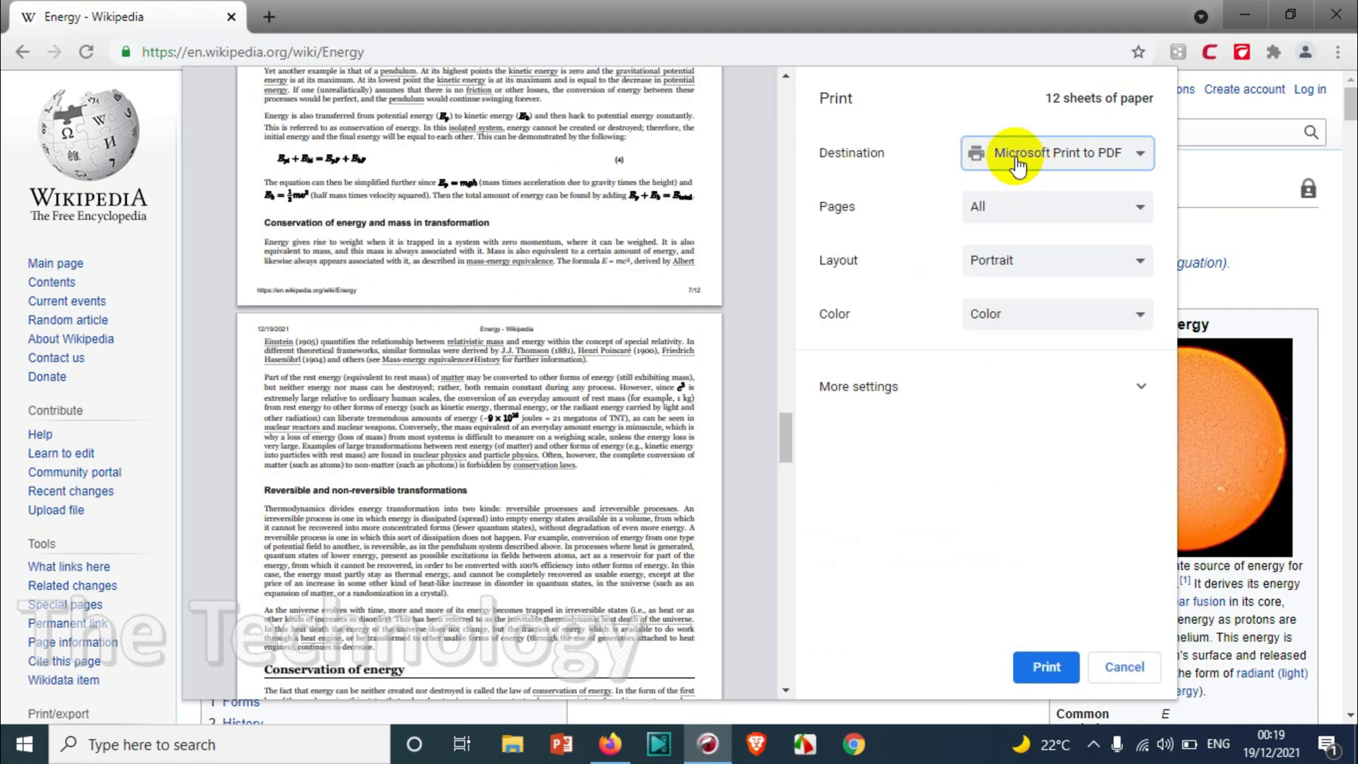
Set the print job to a custom page range of 1-10.
left_click(1049, 210)
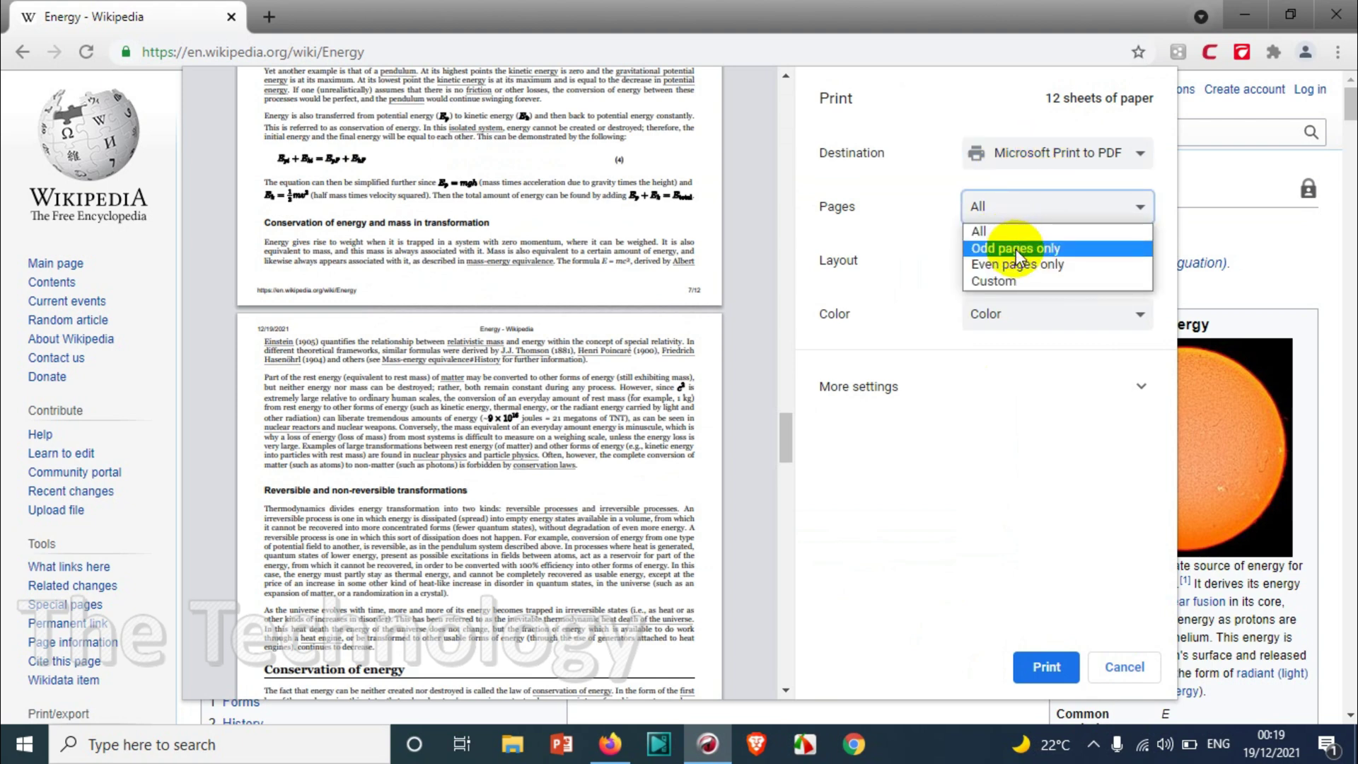
left_click(1021, 280)
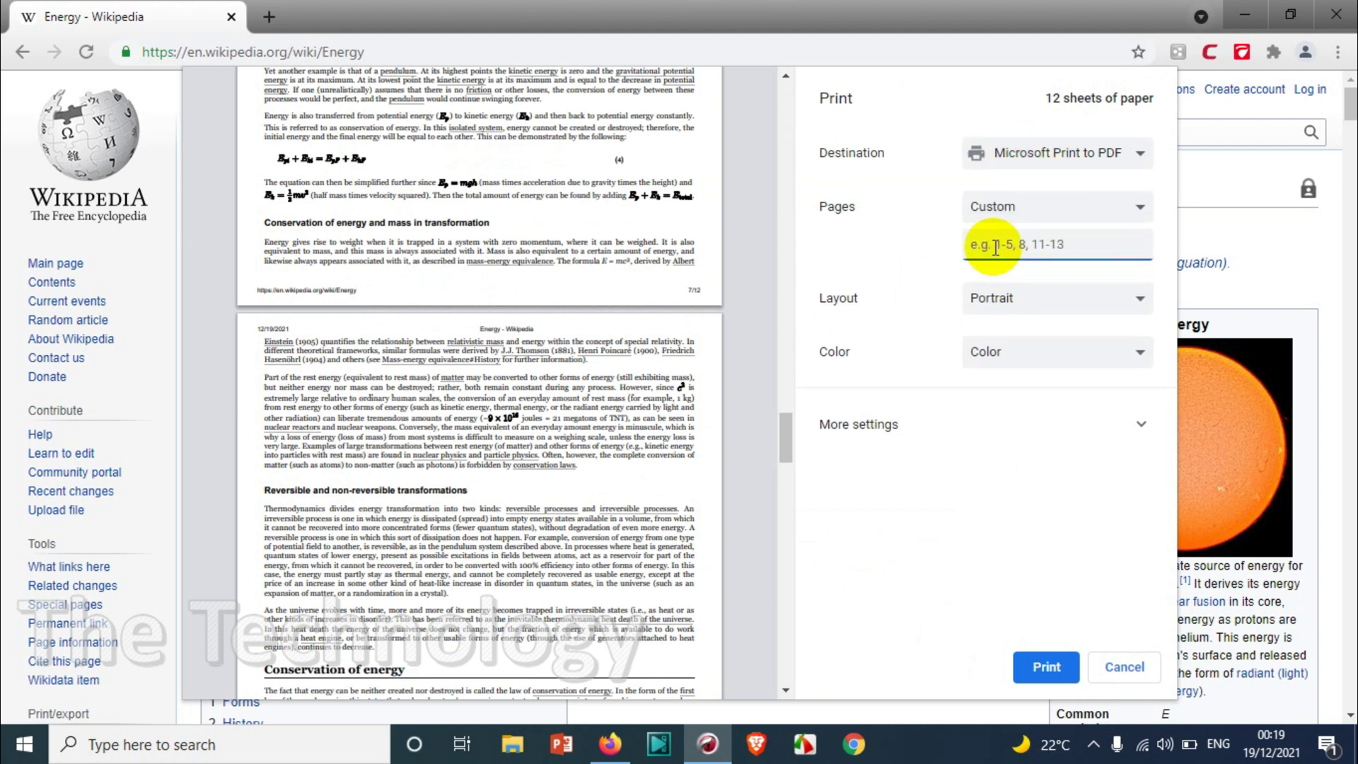
type("1")
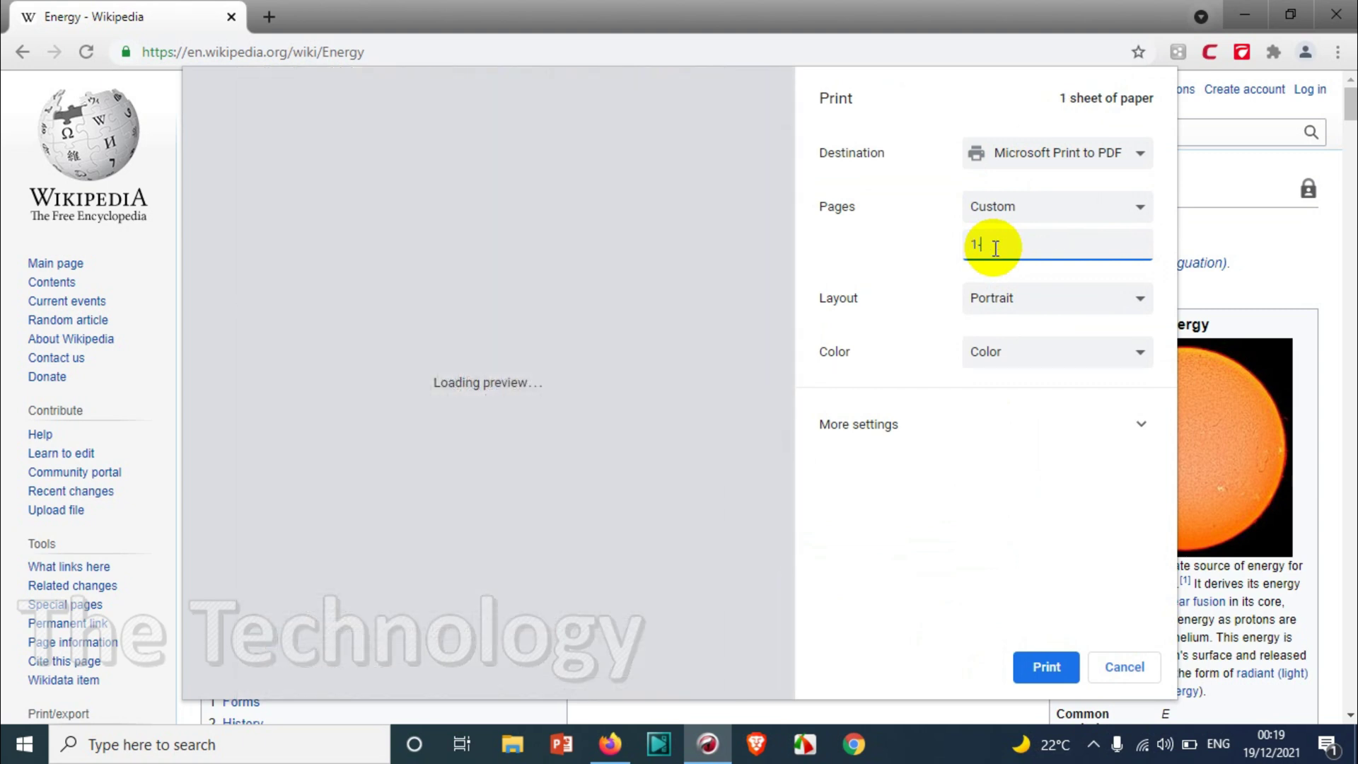
type("-10")
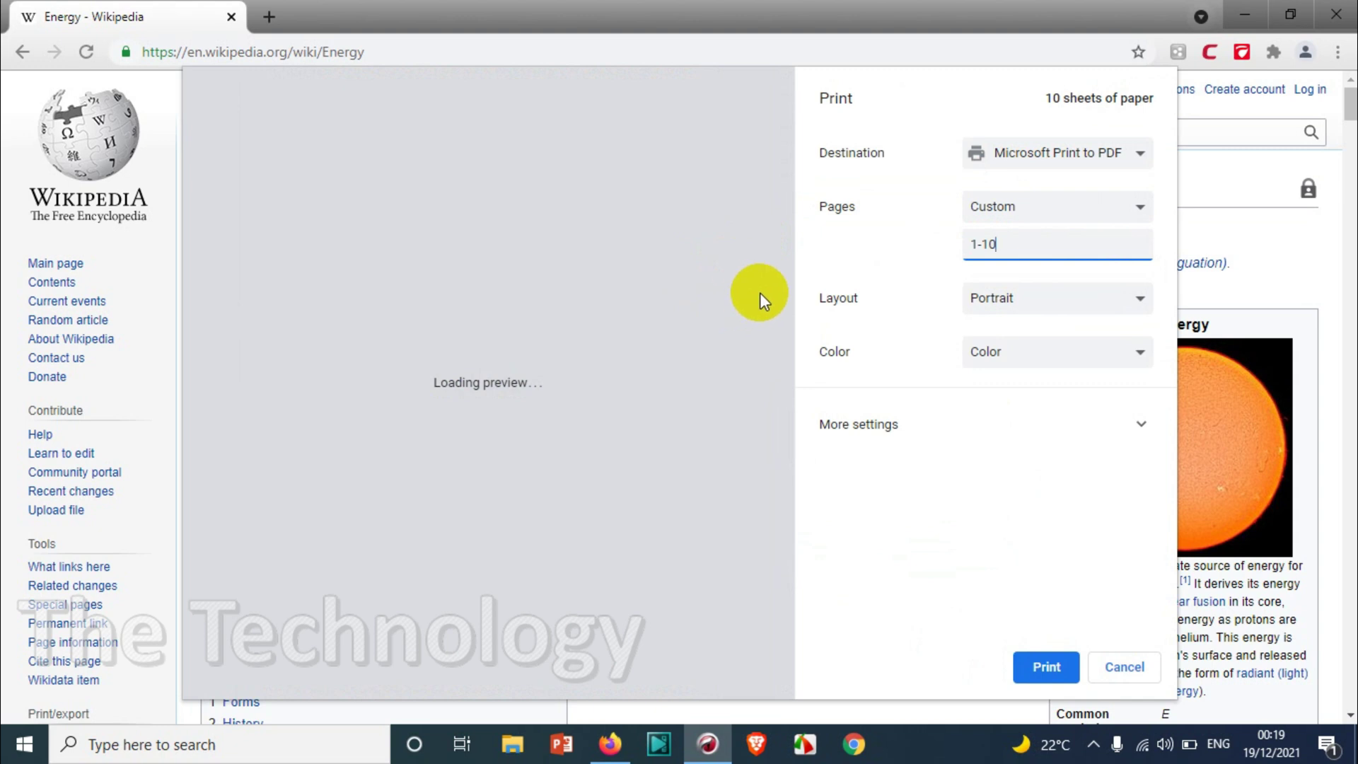
Set the print job to all pages, keeping the portrait layout and color output.
left_click(1022, 208)
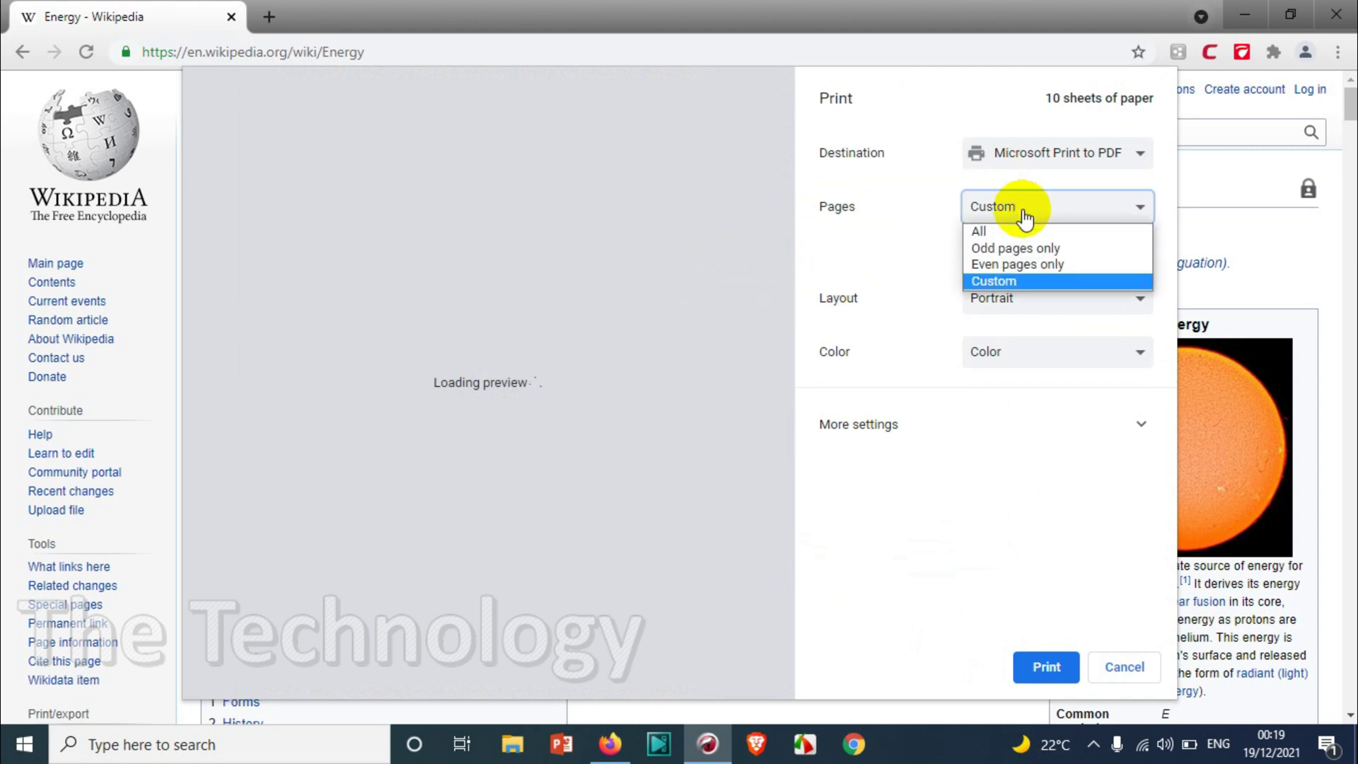
left_click(1013, 231)
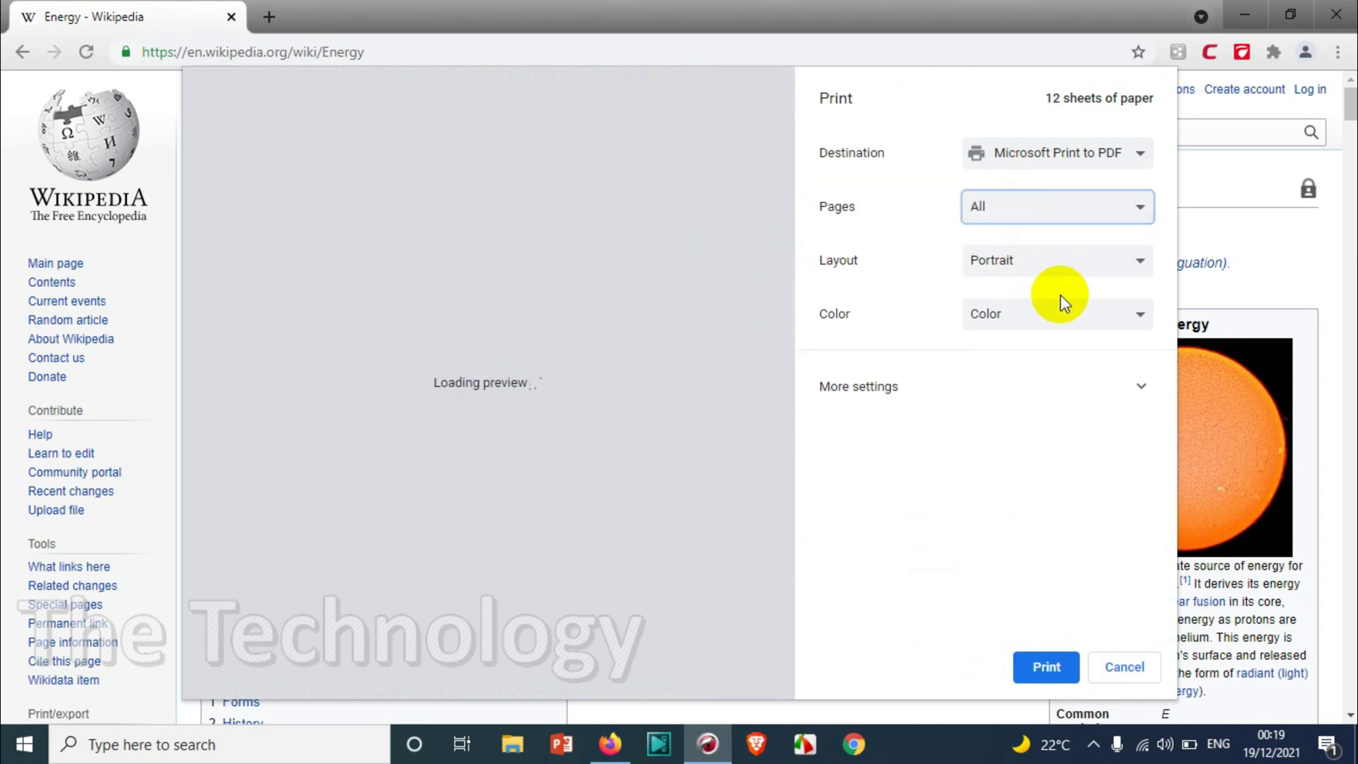
left_click(1031, 261)
left_click(1036, 282)
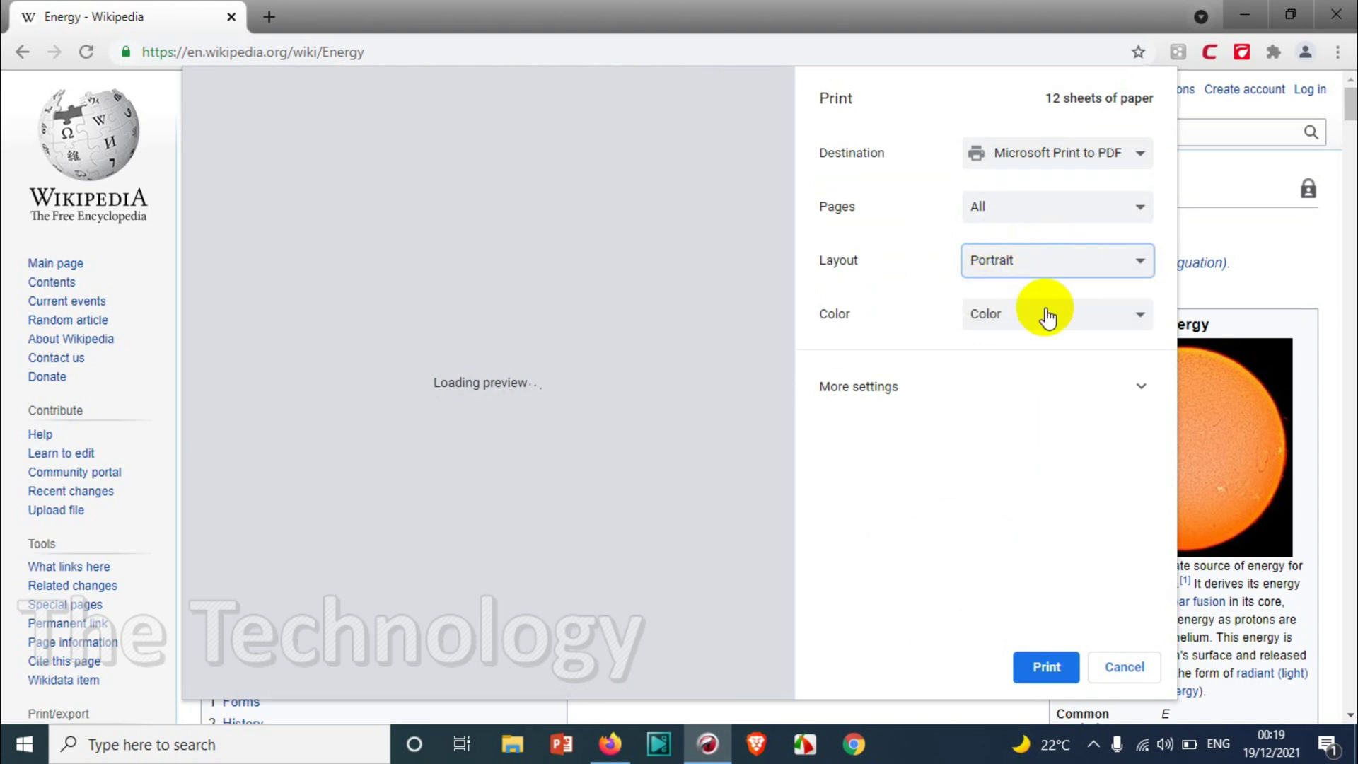
left_click(1047, 316)
left_click(1034, 326)
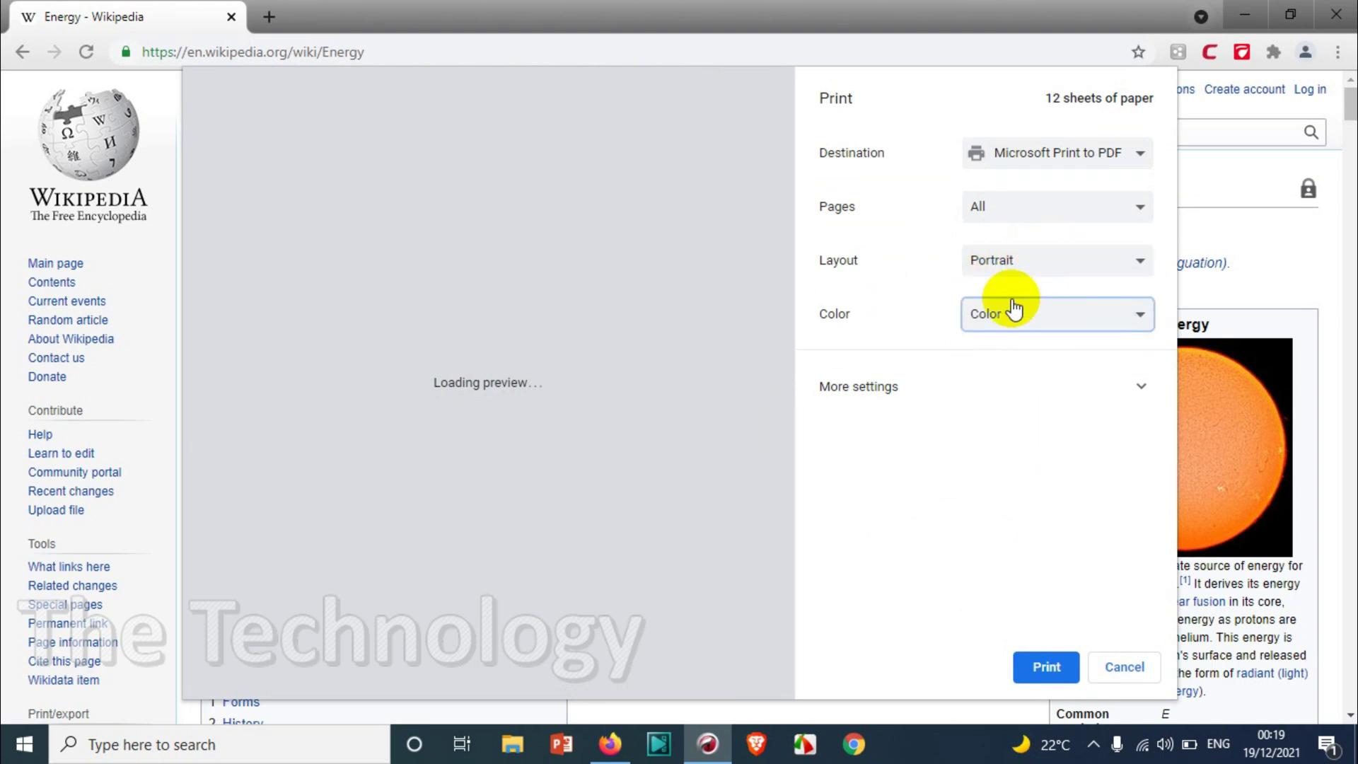
Try A4 as the paper size in the additional print settings, return it to Letter and collapse those settings.
scroll(715, 328, "up", 5)
scroll(718, 333, "down", 4)
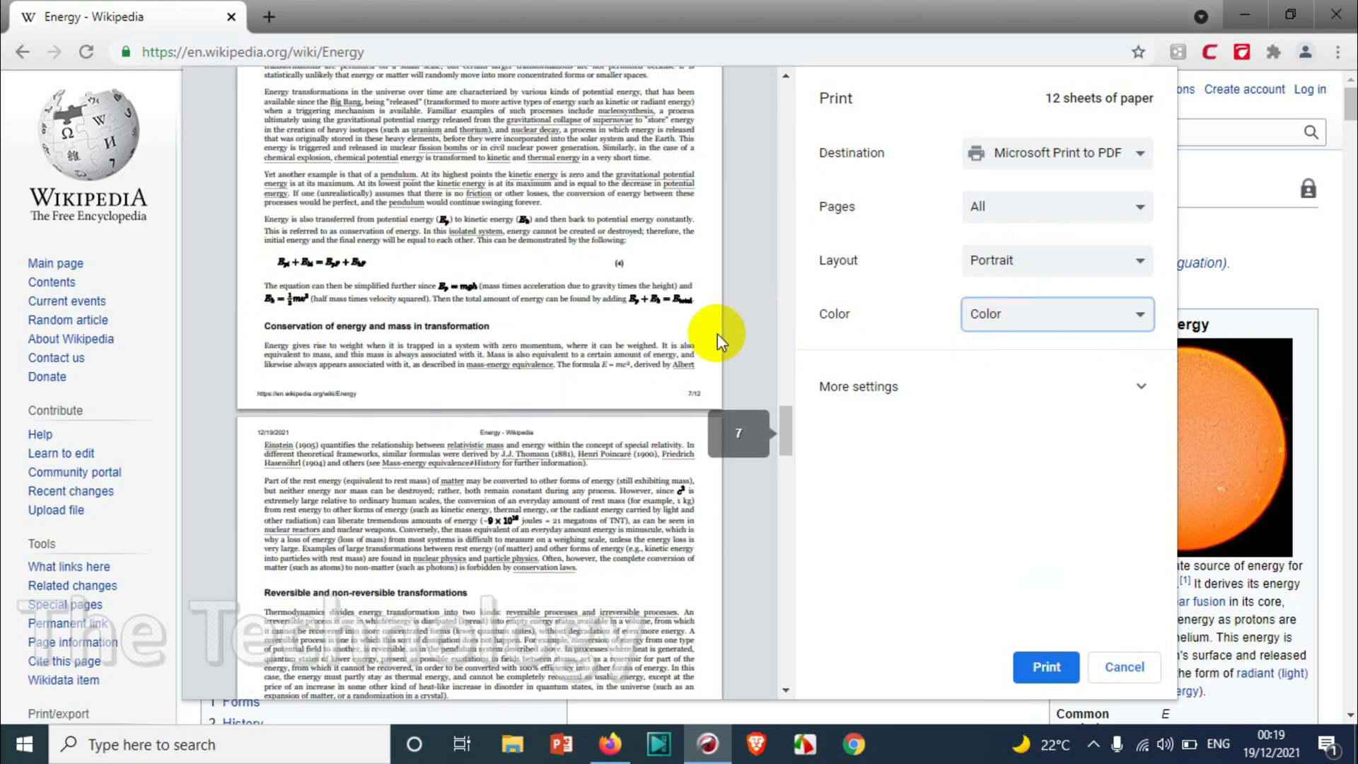
scroll(717, 333, "up", 15)
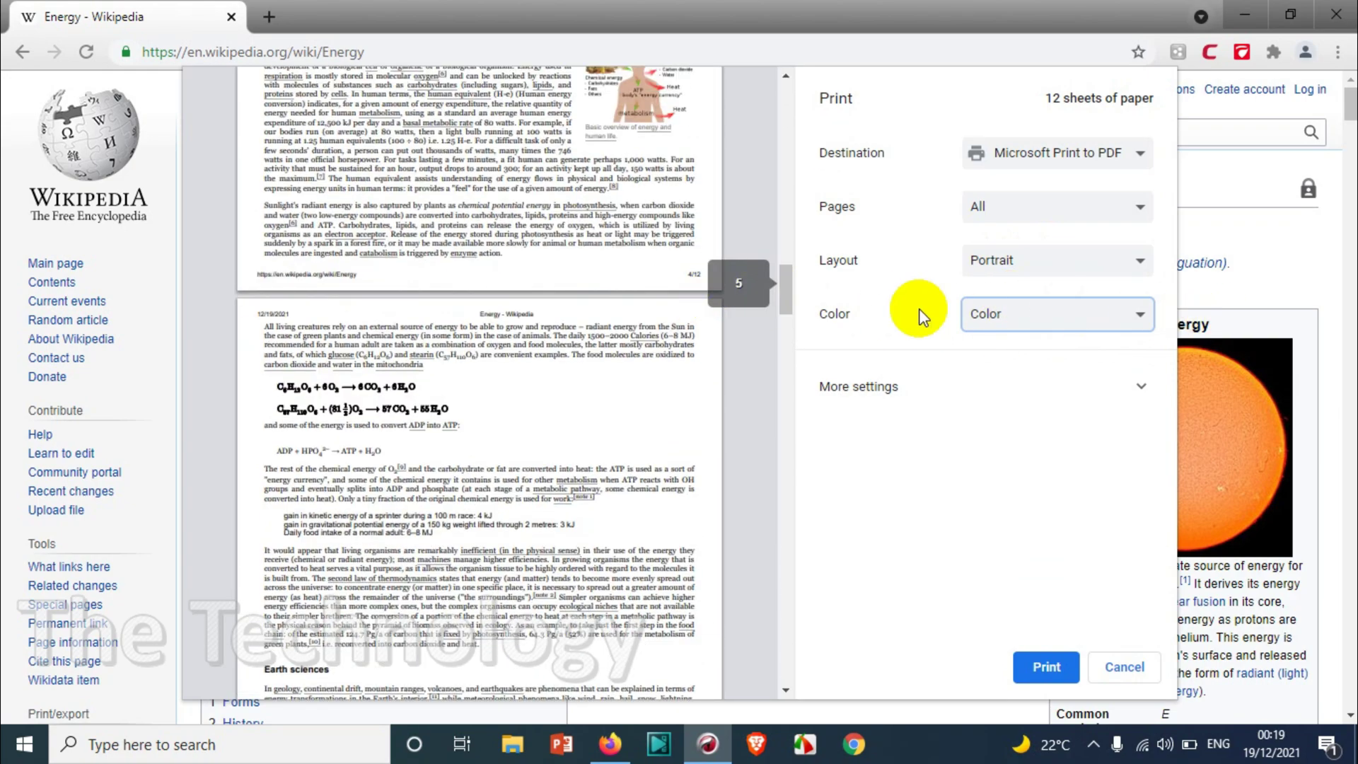
left_click(1128, 388)
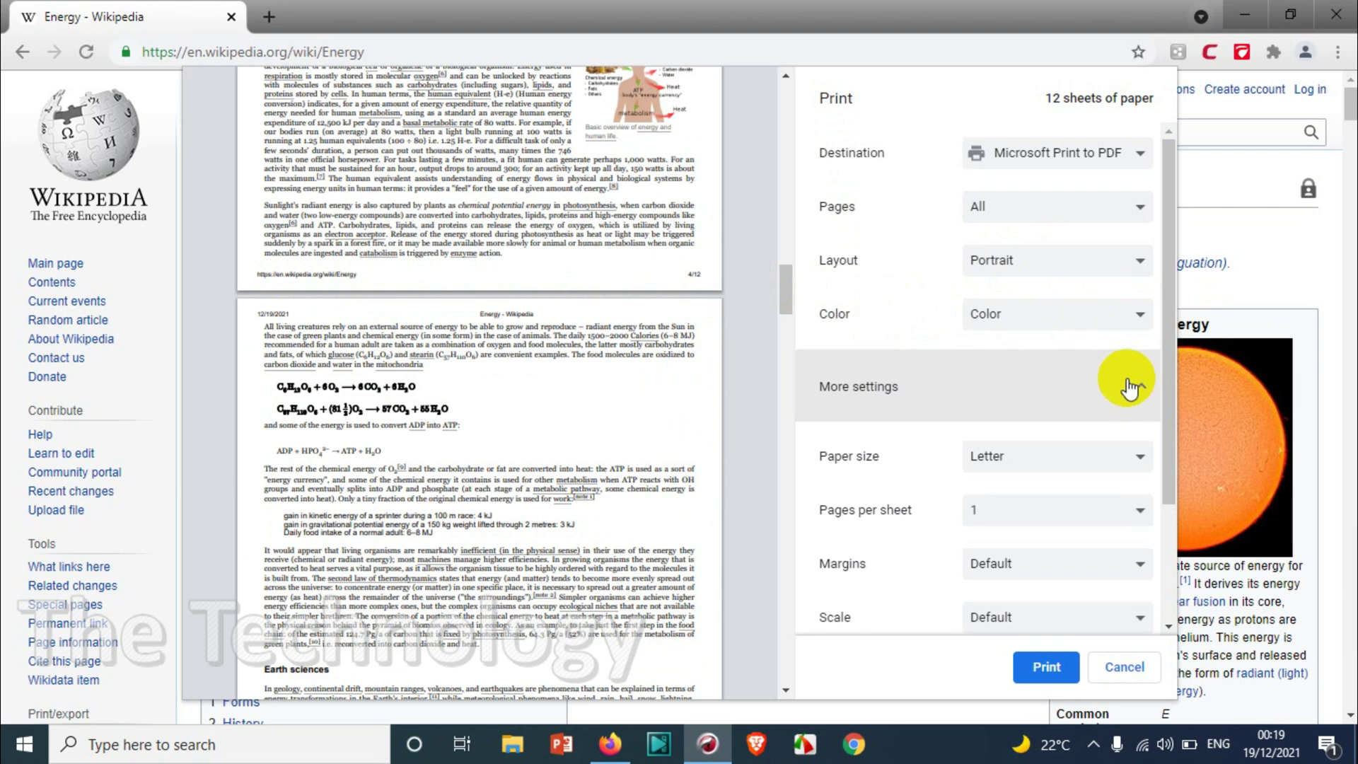
left_click(1053, 456)
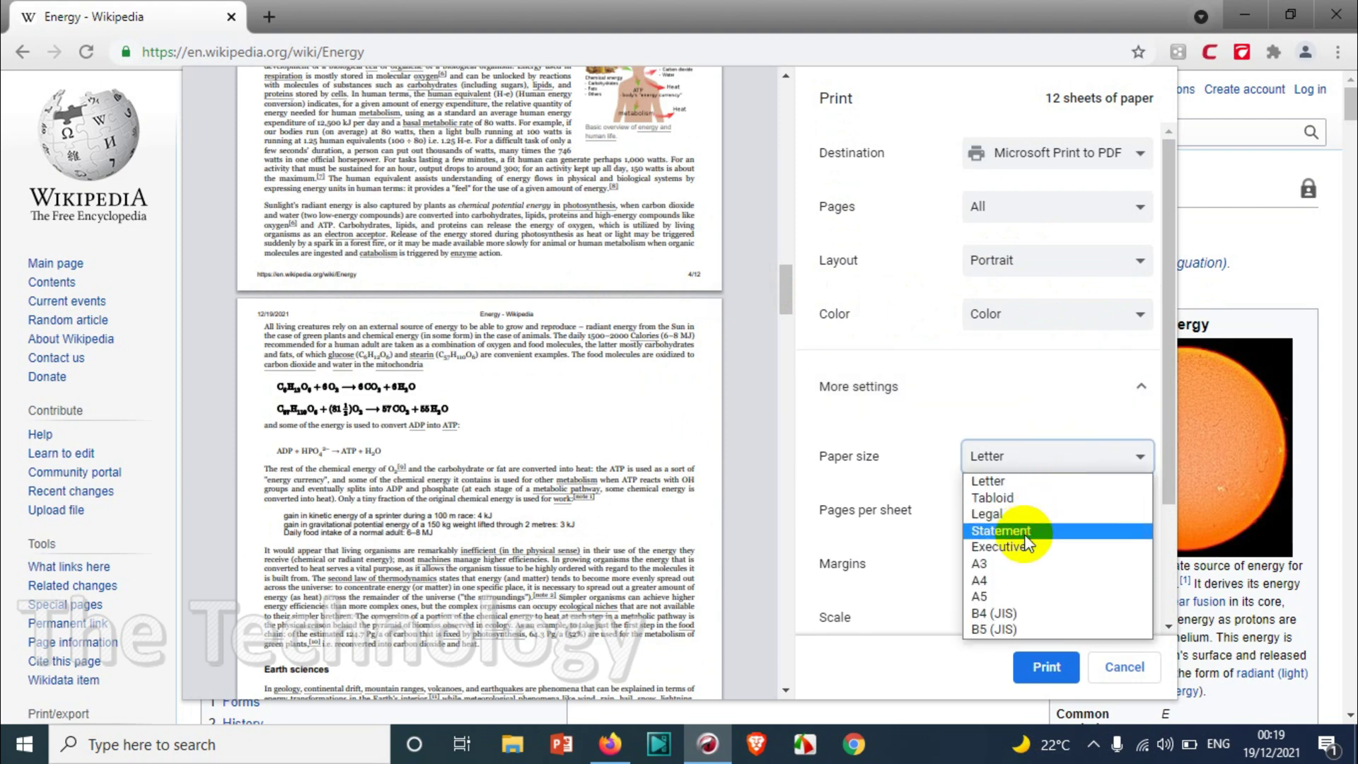
left_click(1013, 580)
left_click(1003, 459)
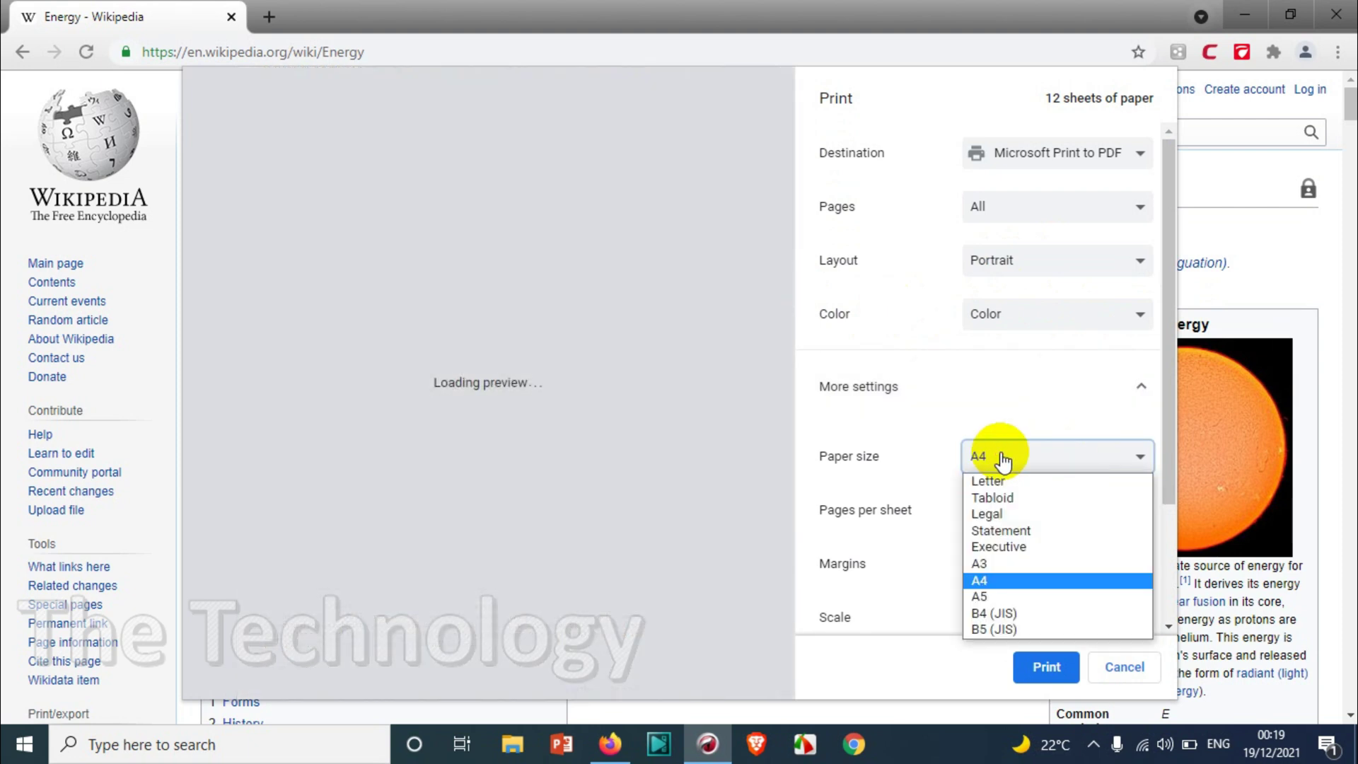
left_click(1008, 475)
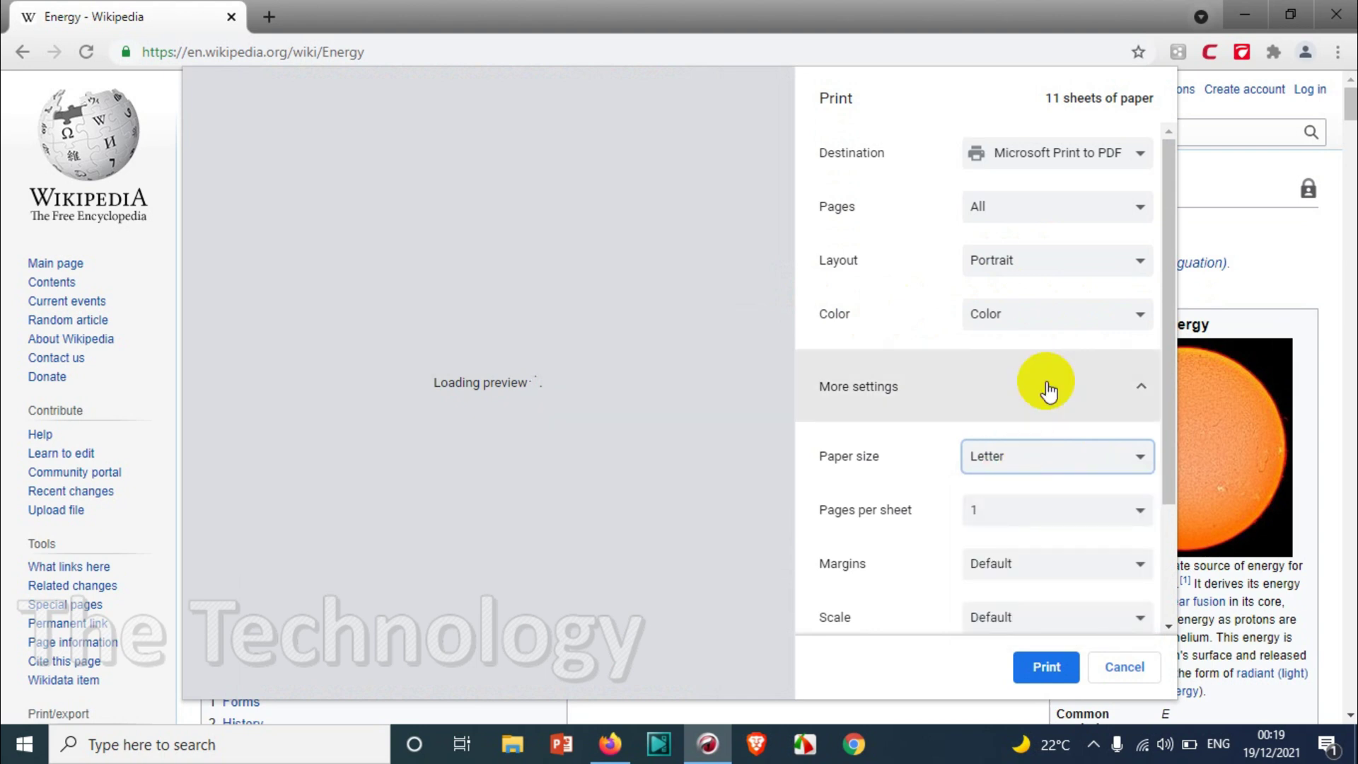
left_click(1086, 388)
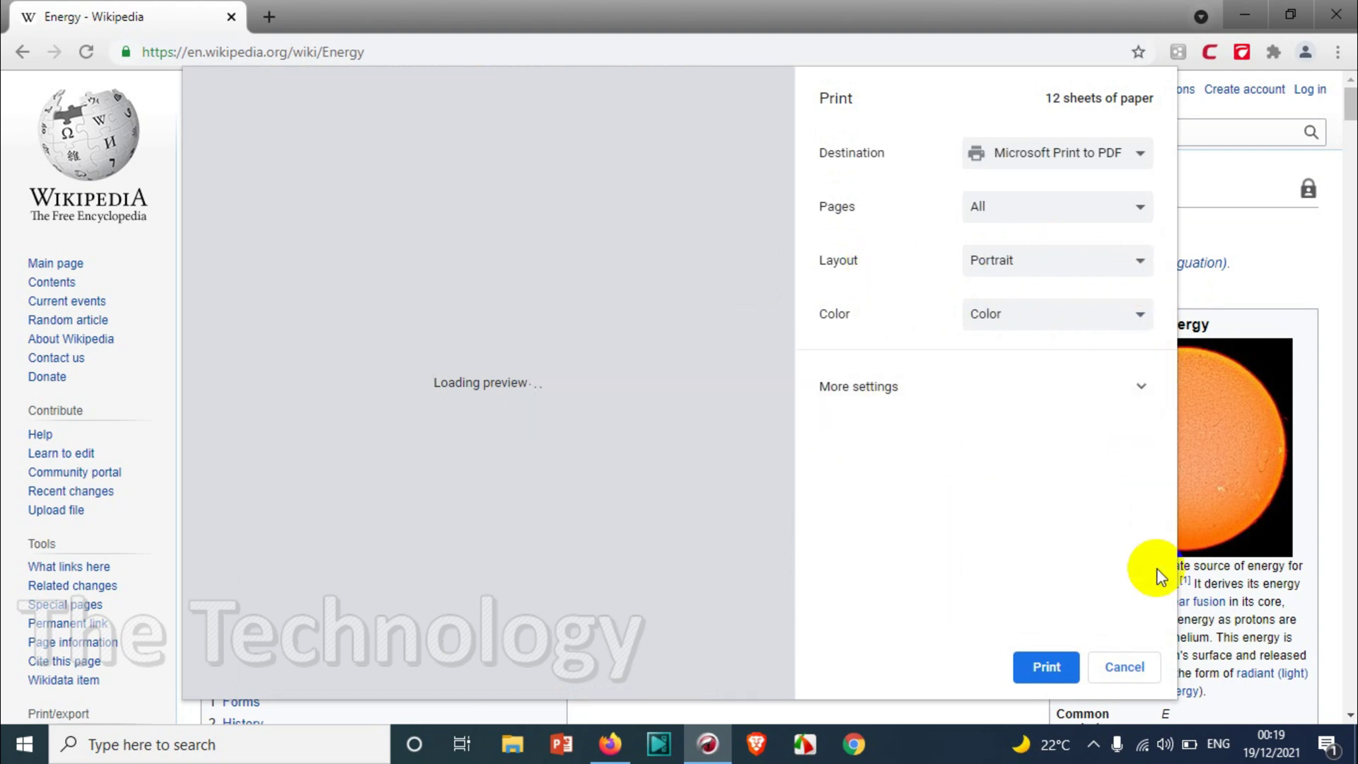
Print the article and save the PDF output as energy in the Downloads folder.
left_click(1060, 668)
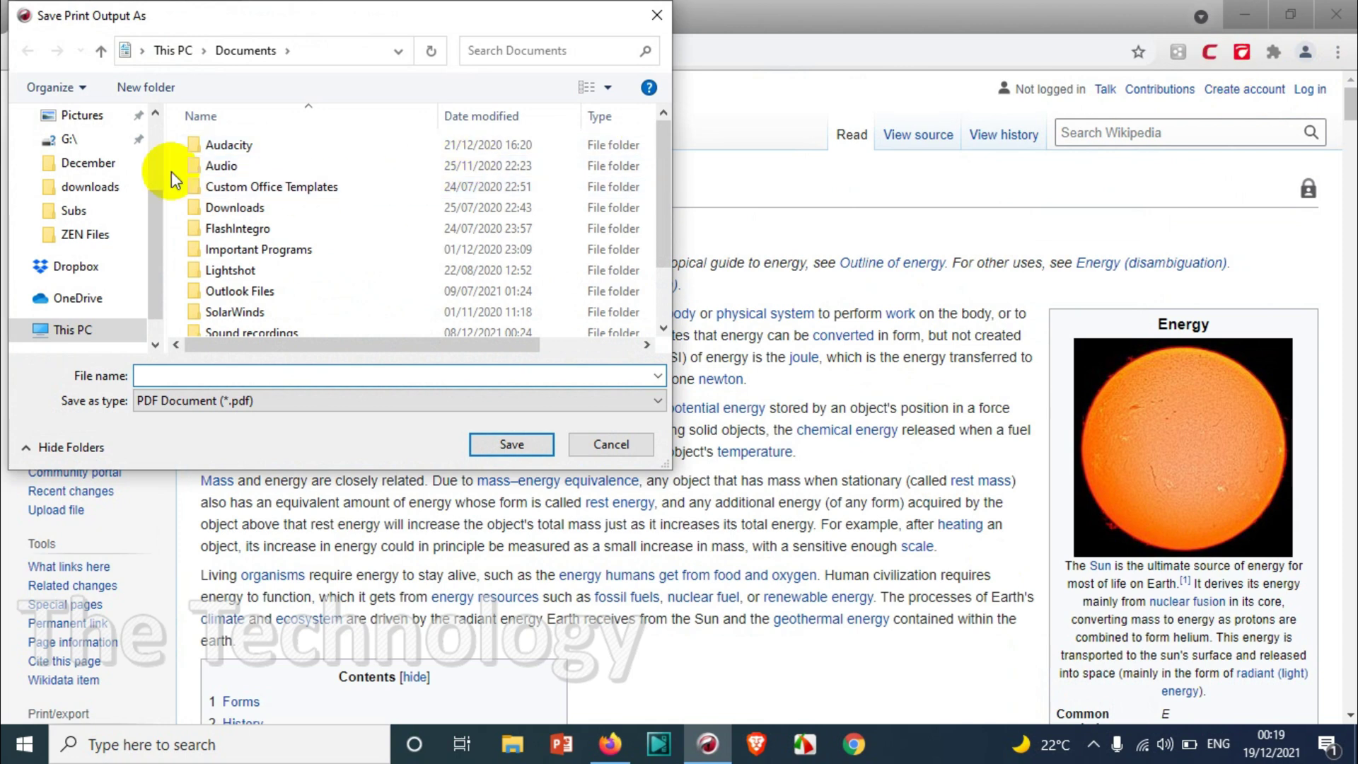
scroll(158, 173, "up", 3)
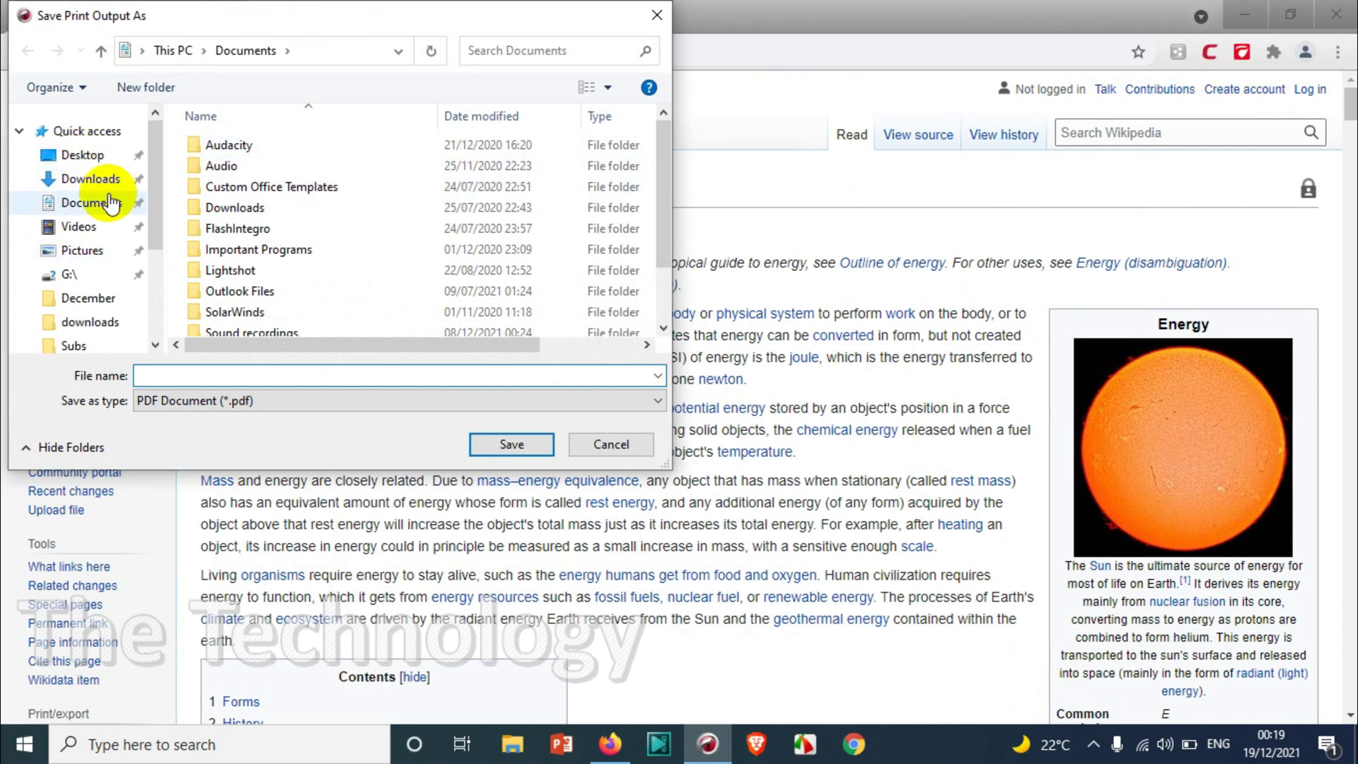
left_click(99, 179)
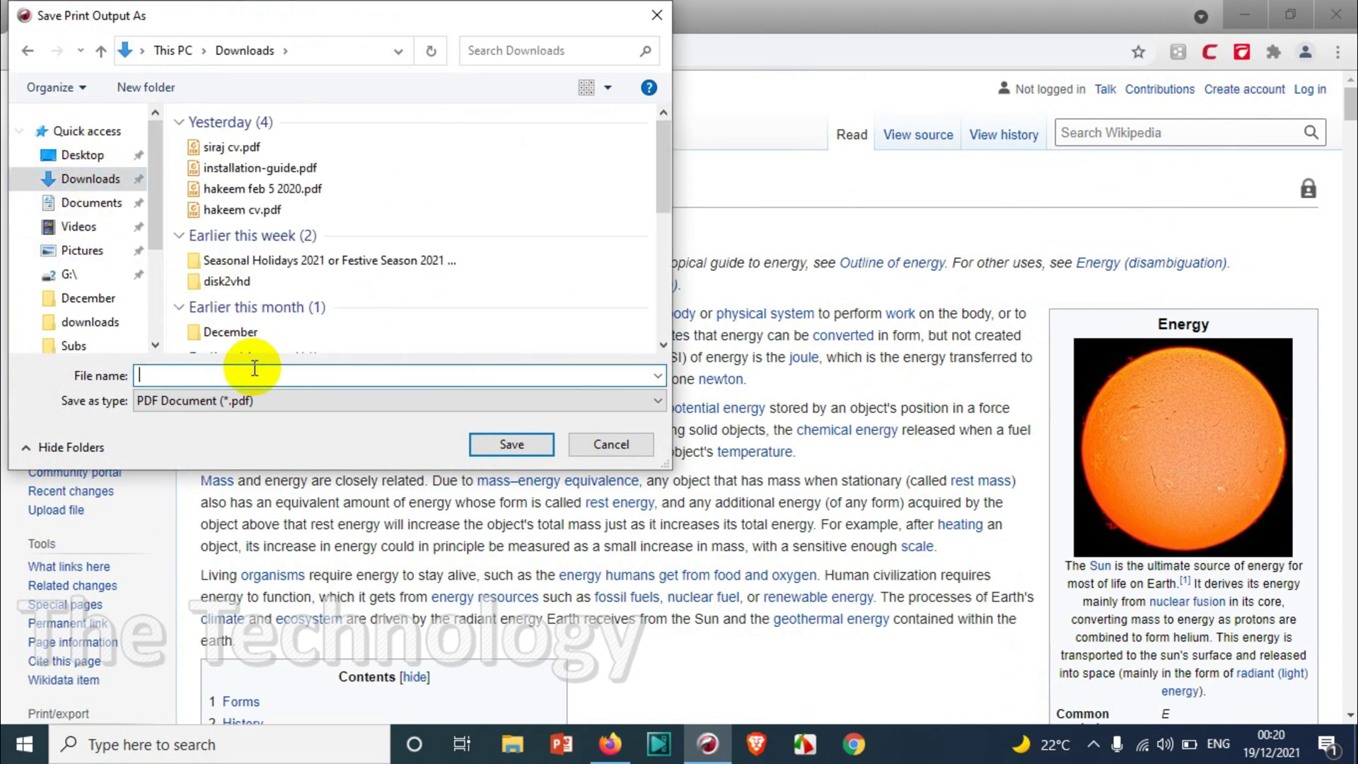
type("energy")
key("Return")
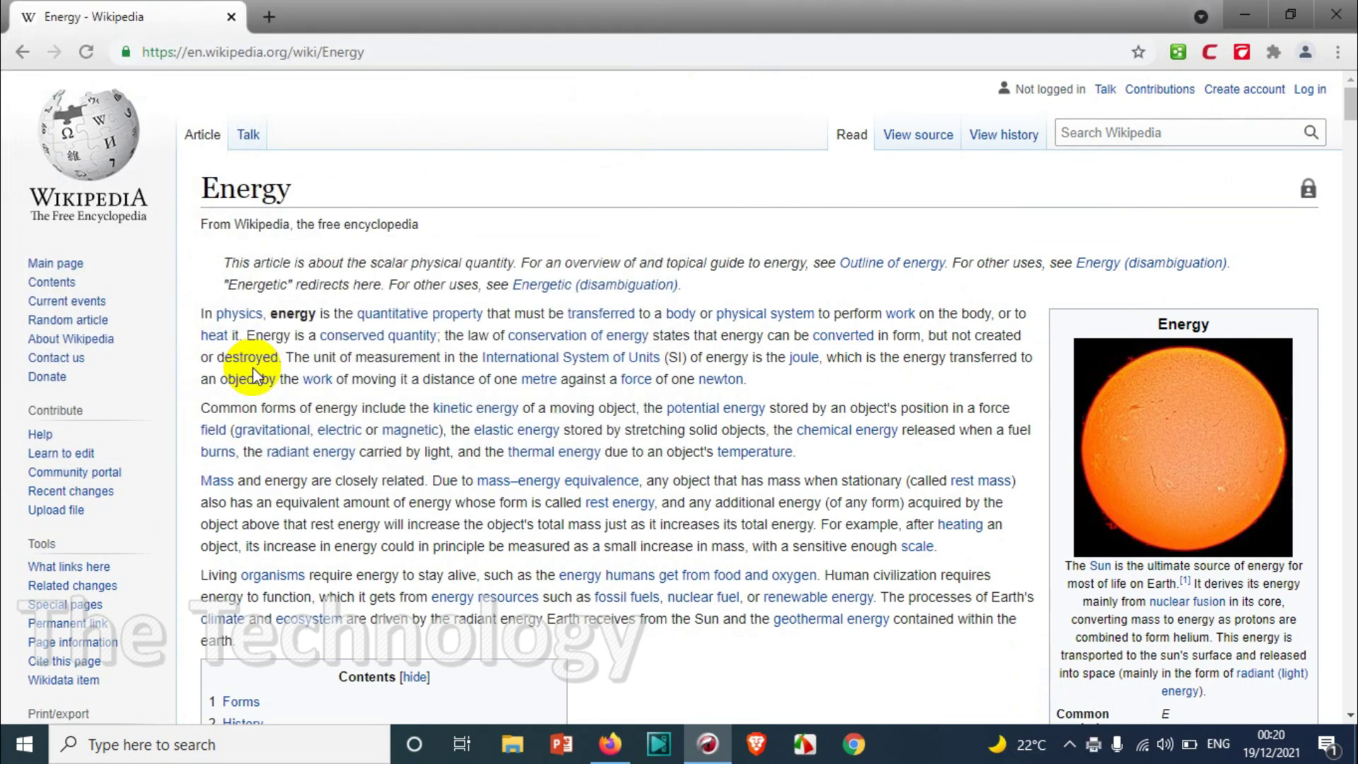
left_click(1338, 52)
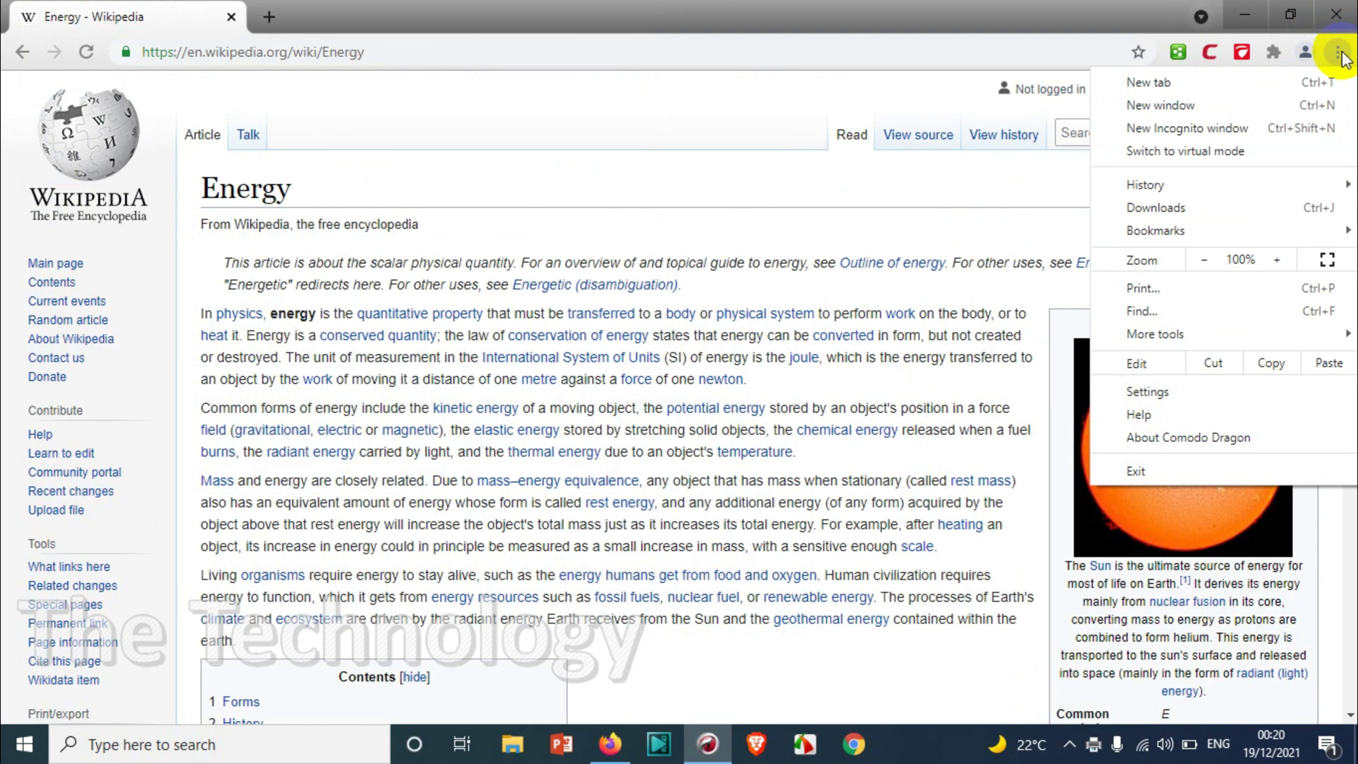
left_click(1339, 53)
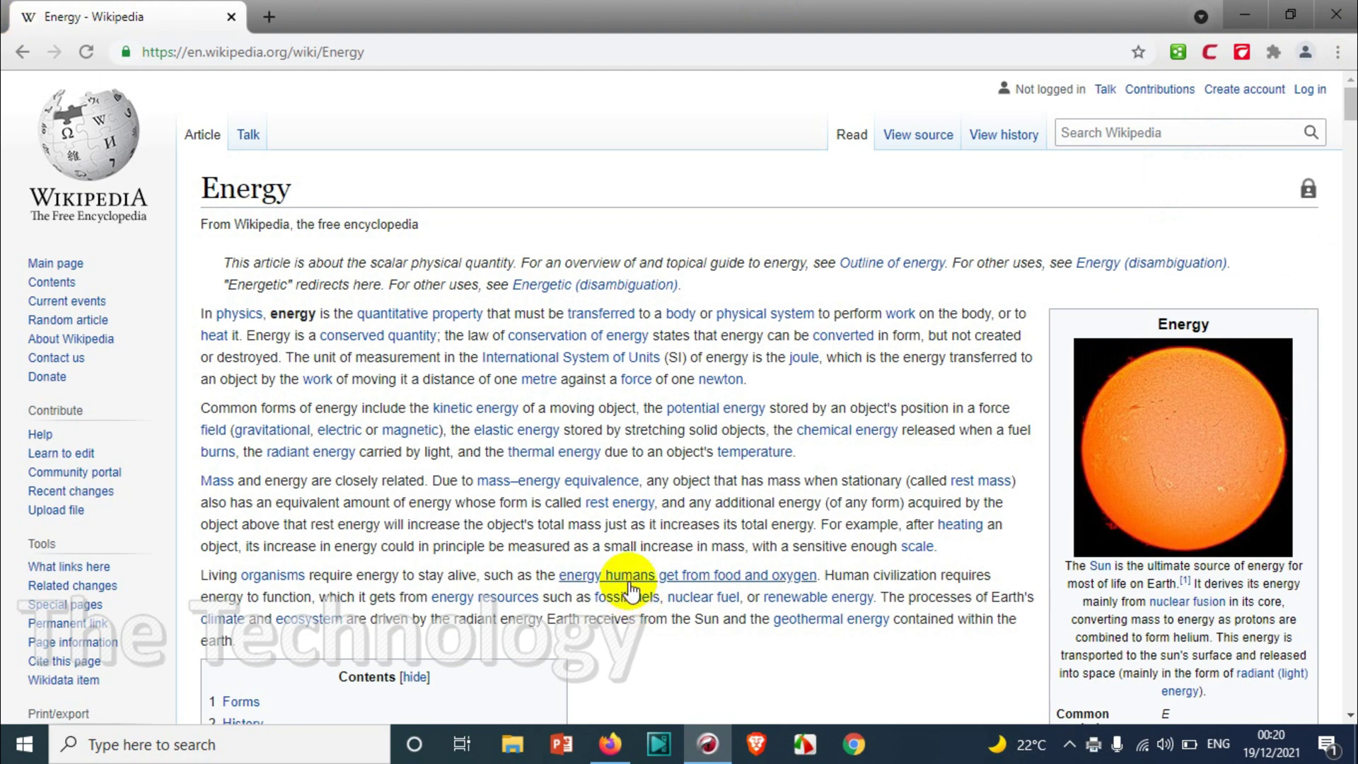
mouse_move(631, 588)
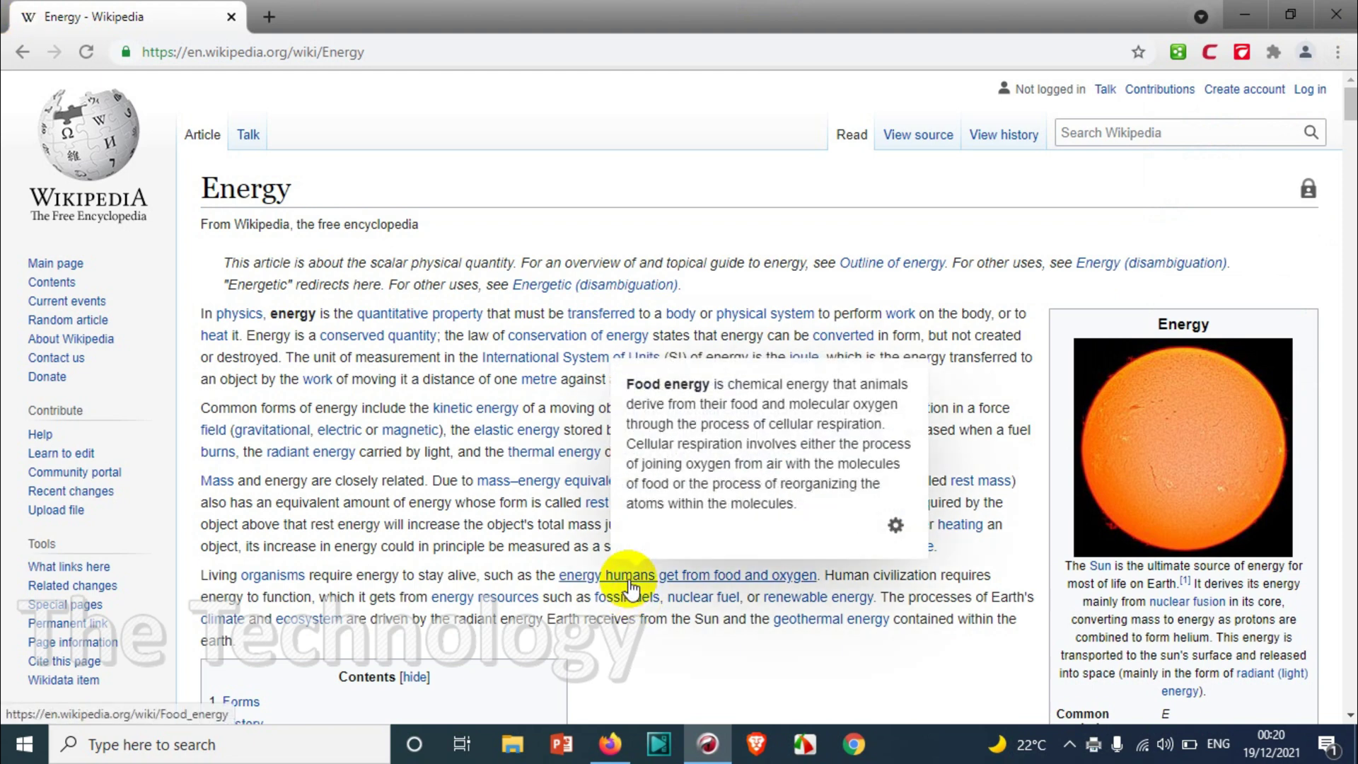
key("alt")
key("Return")
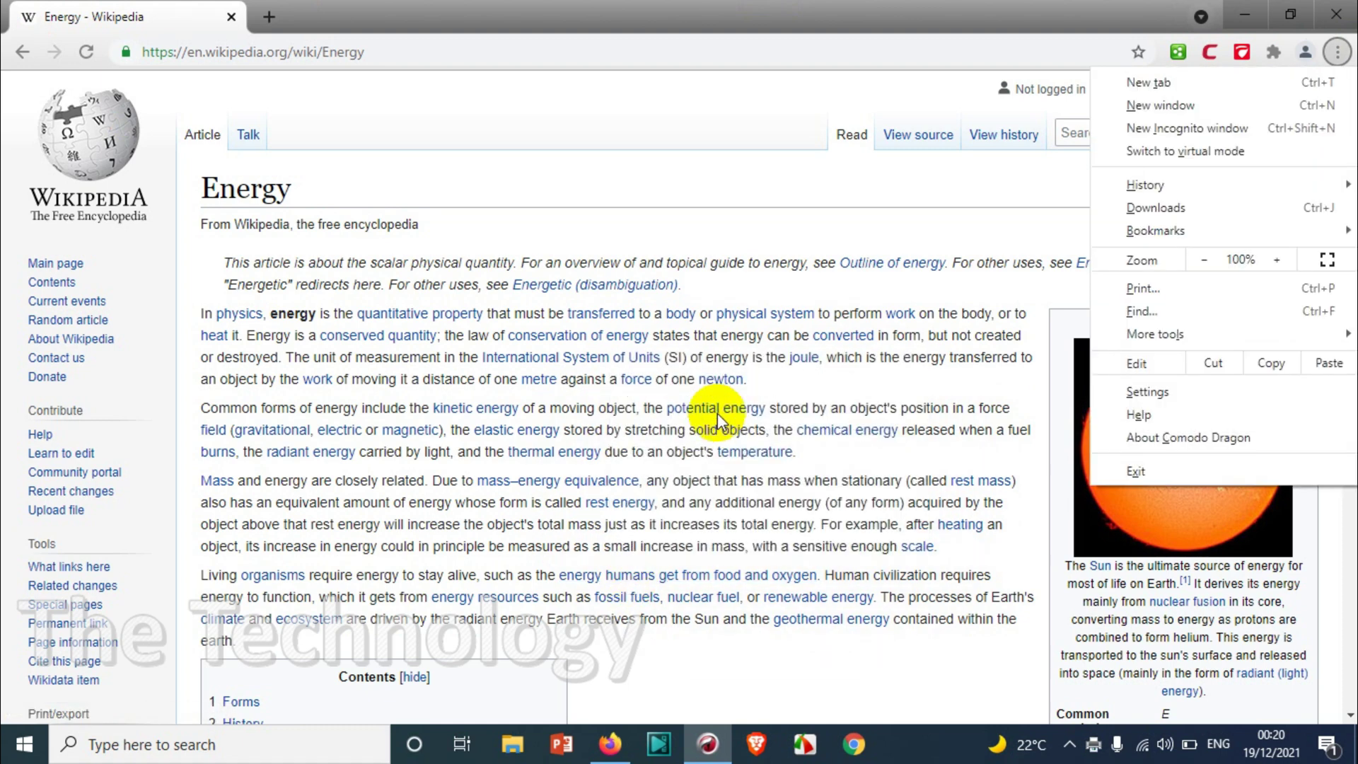
left_click(745, 114)
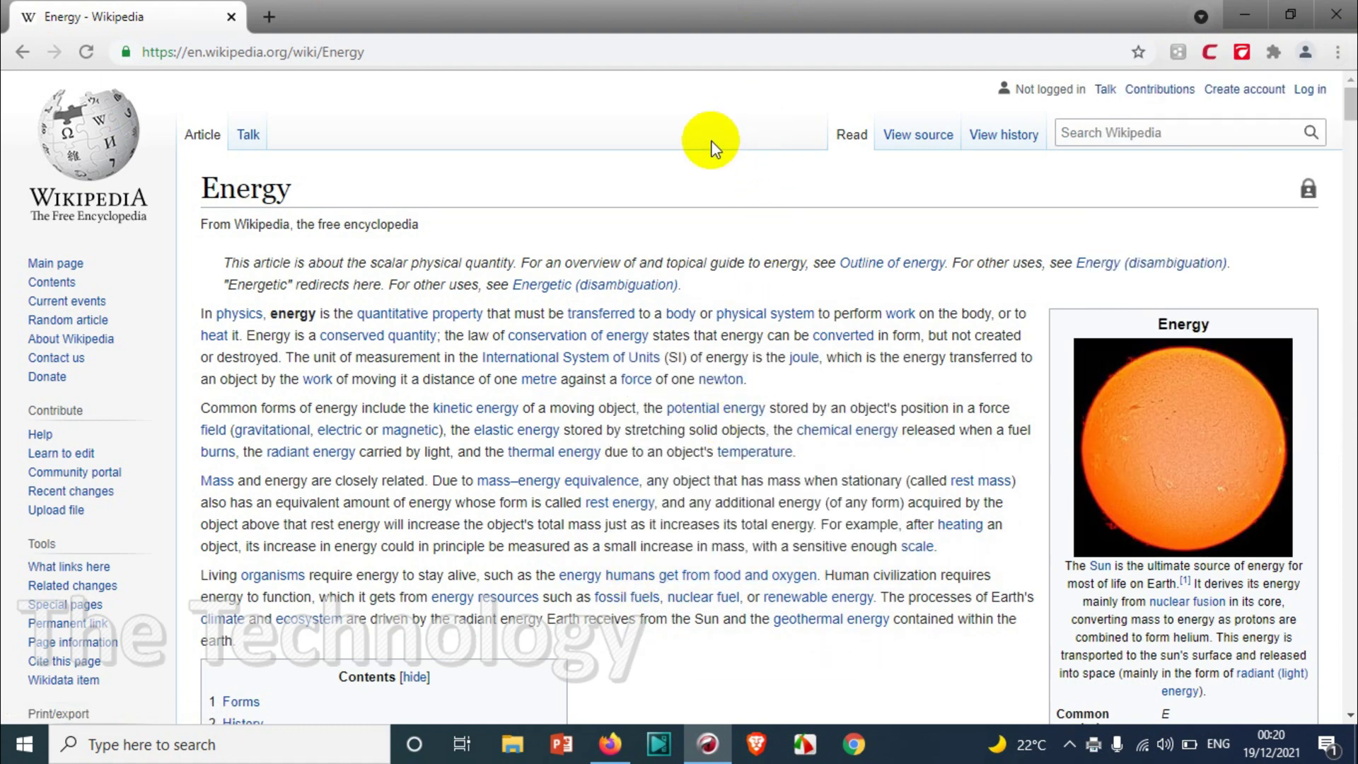
Open the Downloads folder in File Explorer and check the file size of energy.pdf.
key("super+e")
left_click(94, 258)
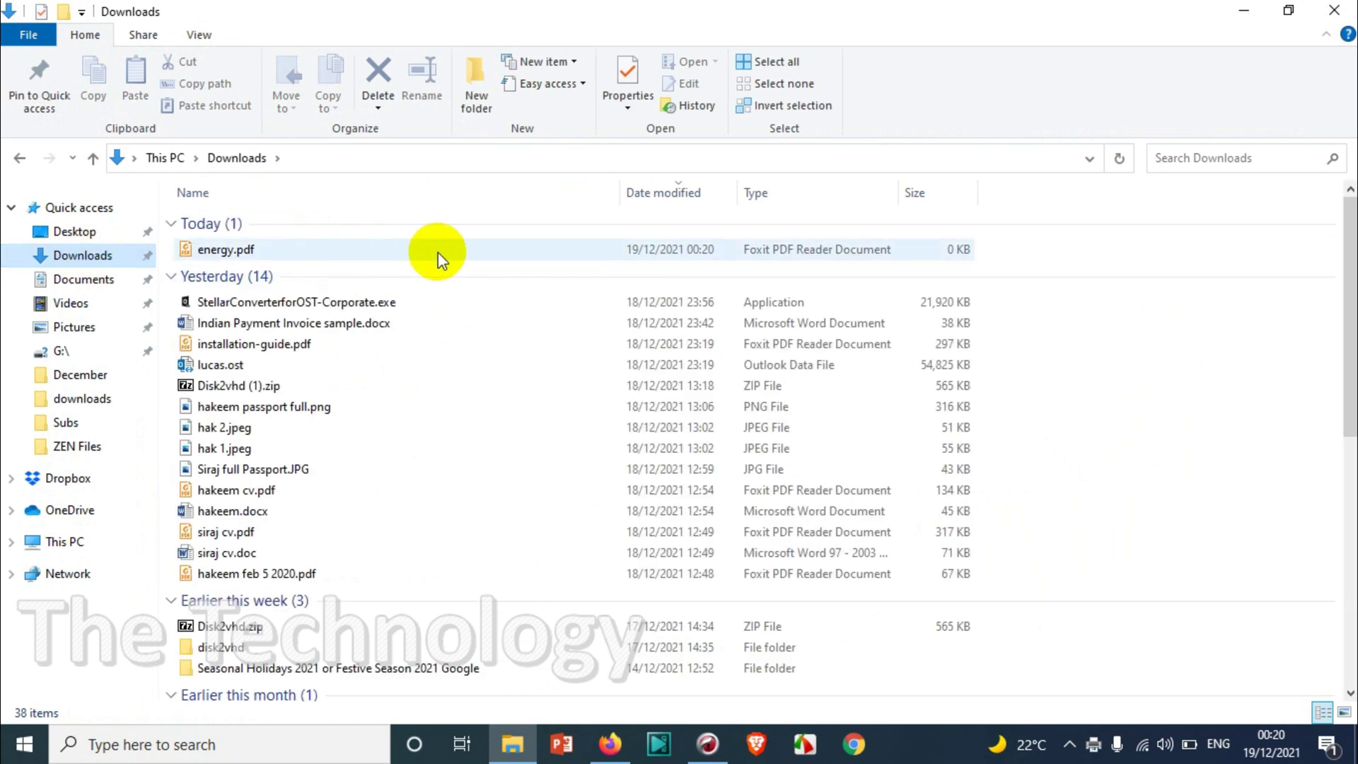
left_click(956, 253)
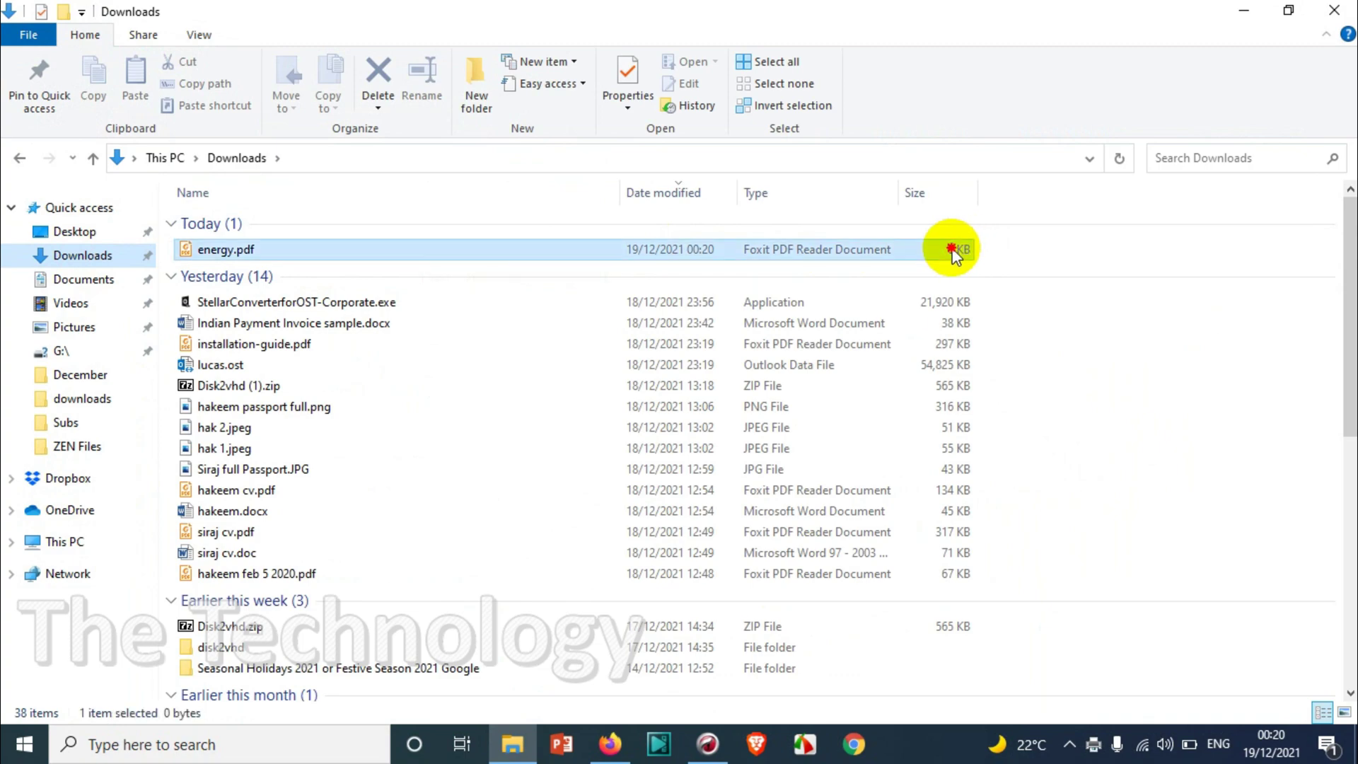
Switch back to the browser, check the Energy job's progress in the Microsoft Print to PDF queue, and close the queue.
left_click(708, 744)
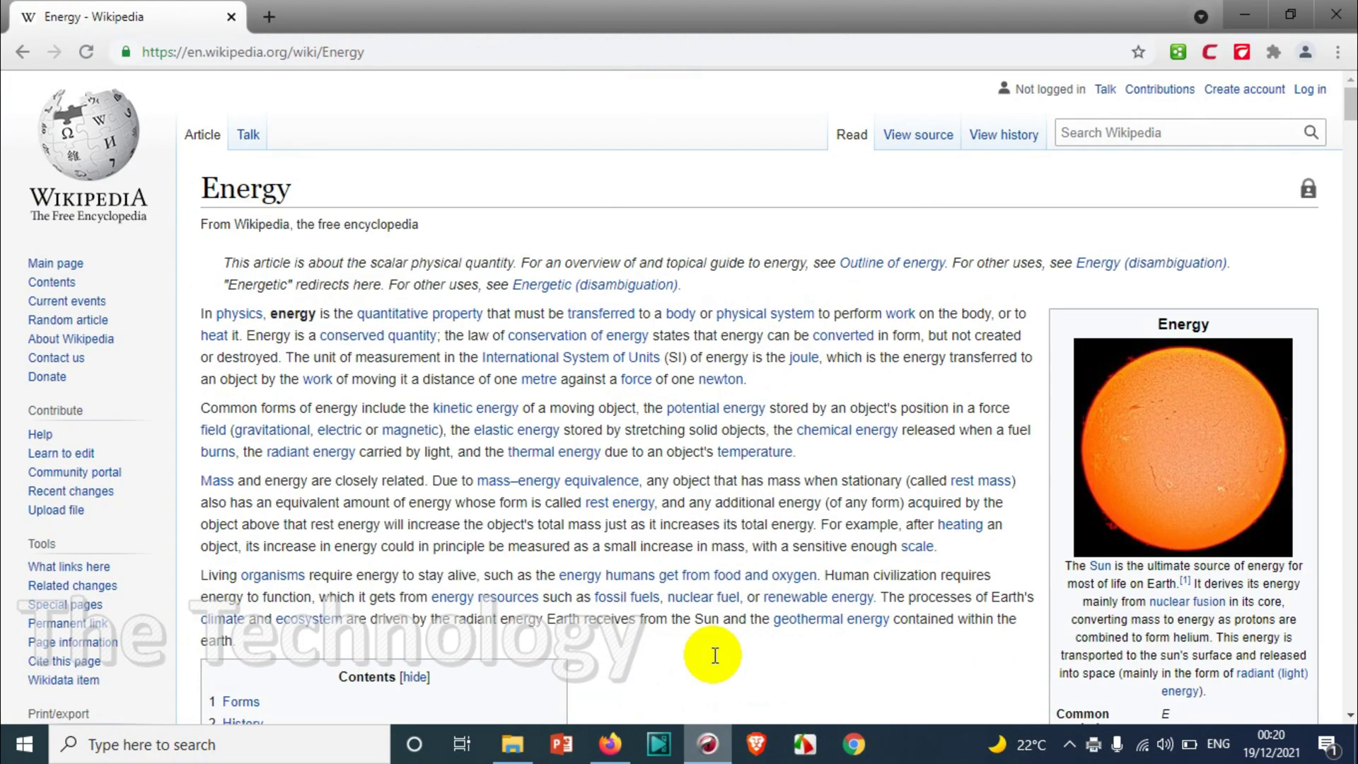
scroll(928, 527, "down", 7)
scroll(932, 553, "up", 7)
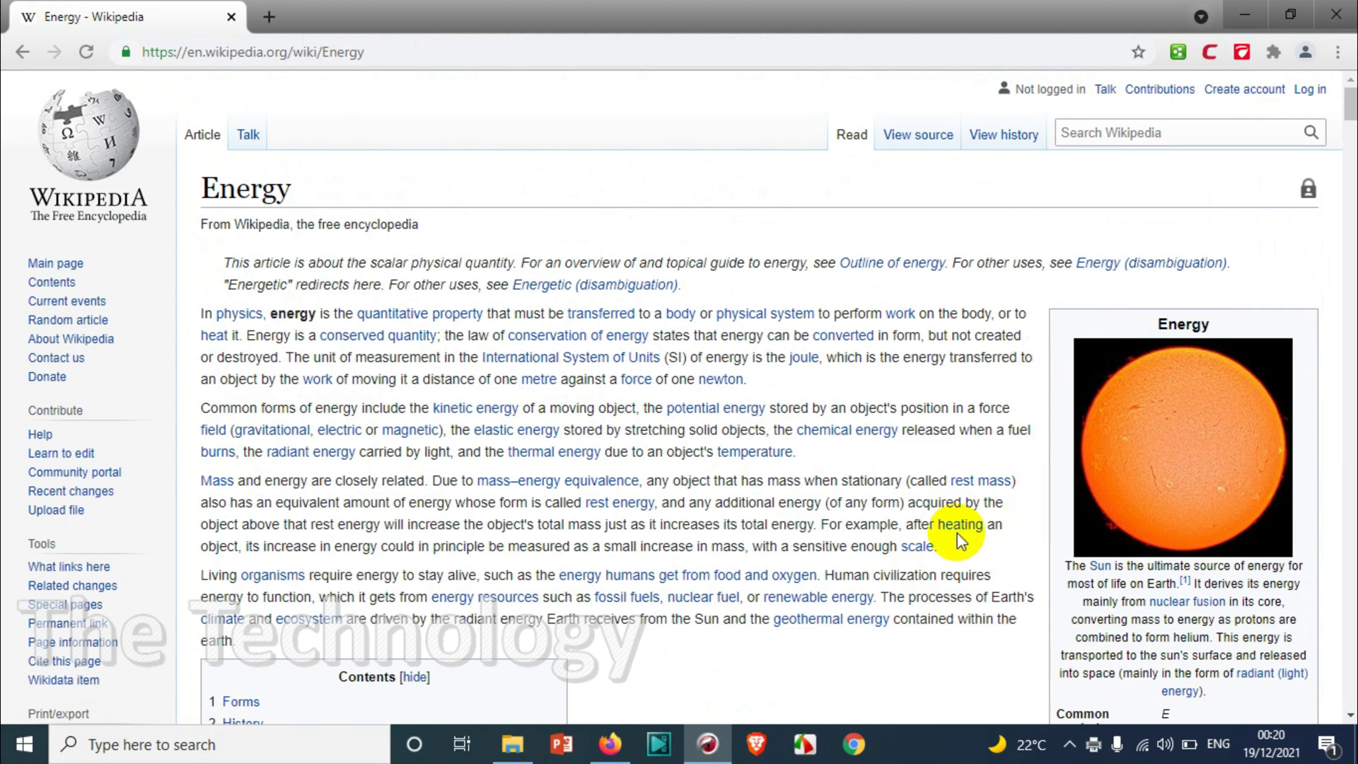
left_click(1101, 750)
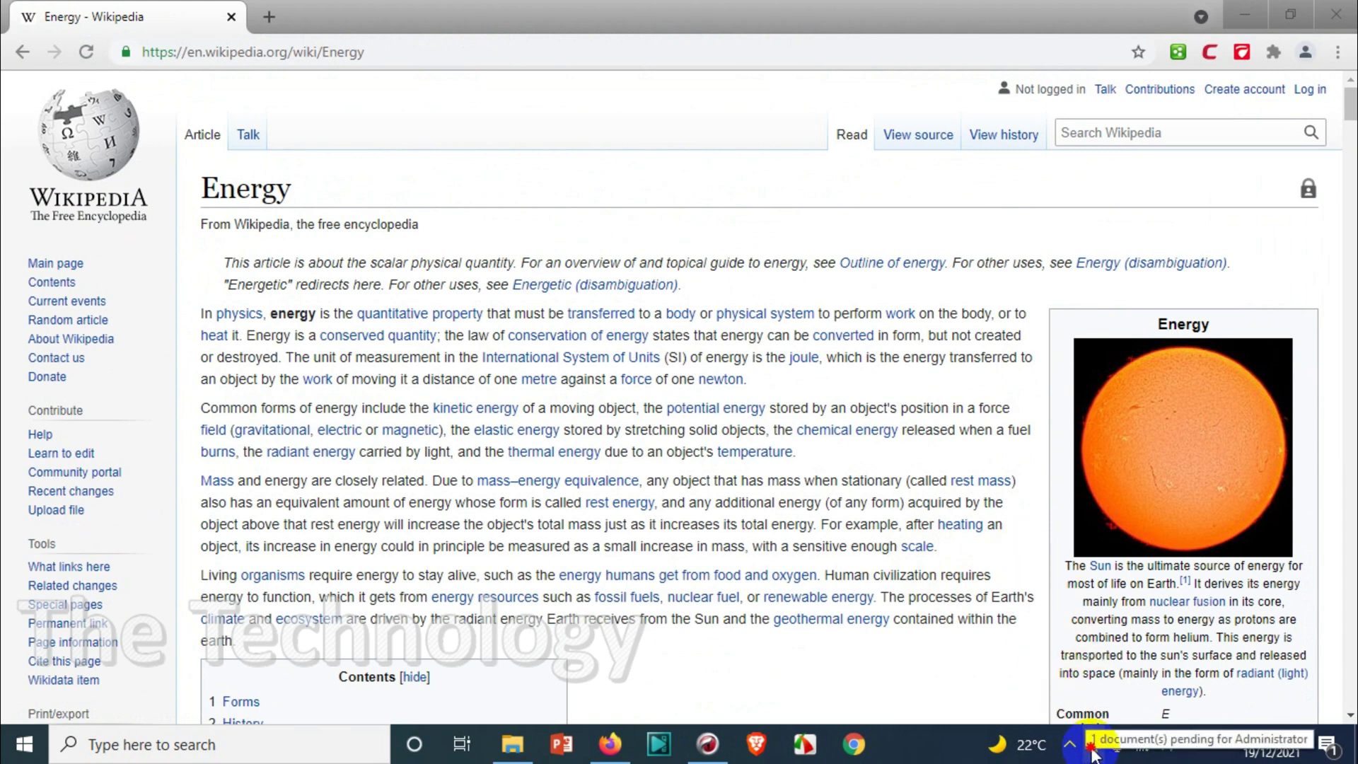
double_click(1094, 752)
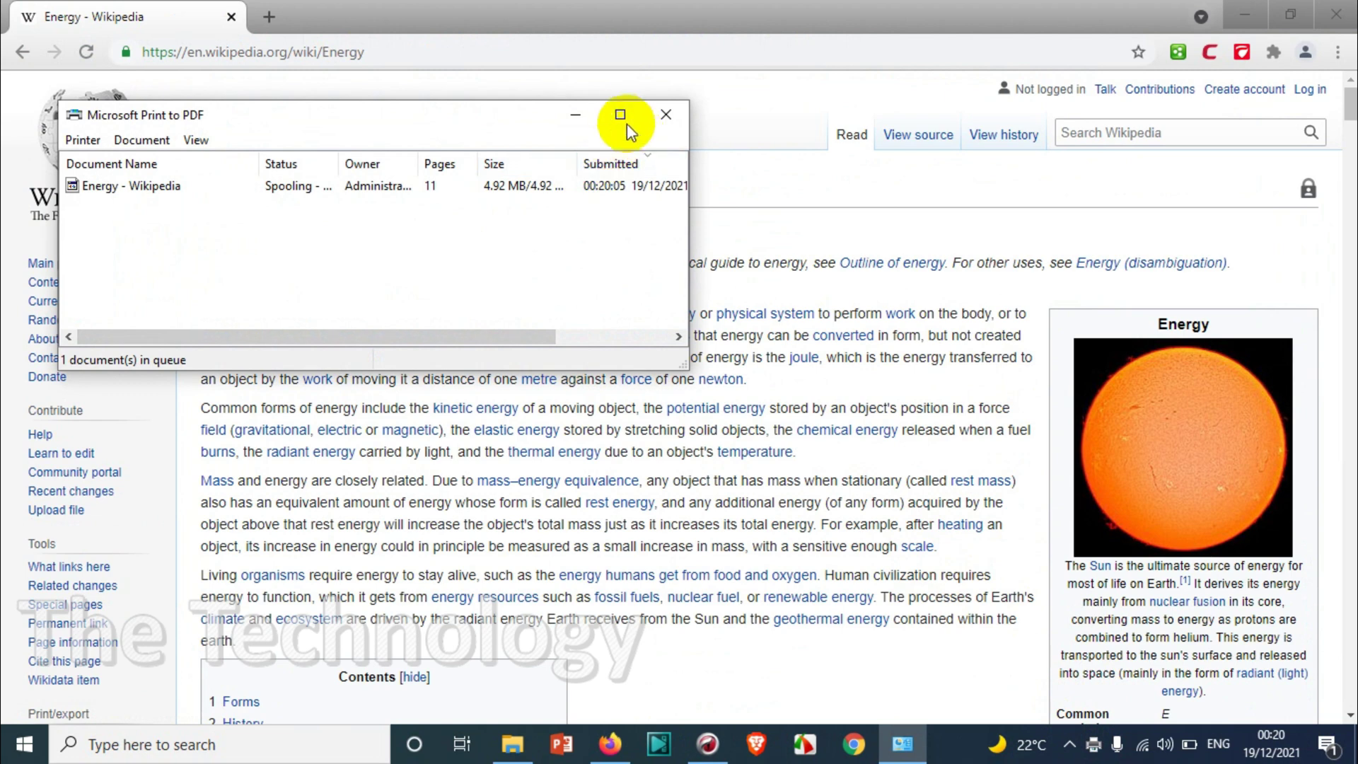
left_click(625, 120)
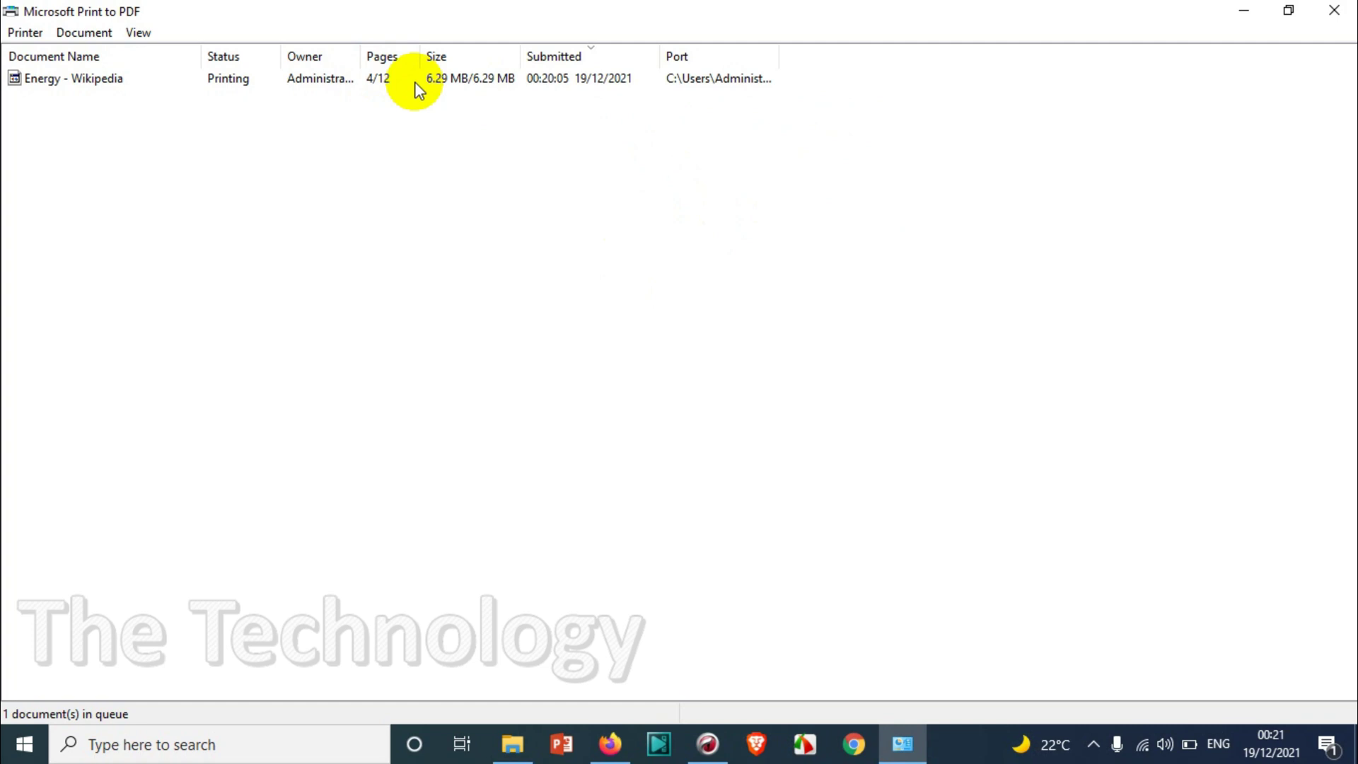
left_click(1336, 10)
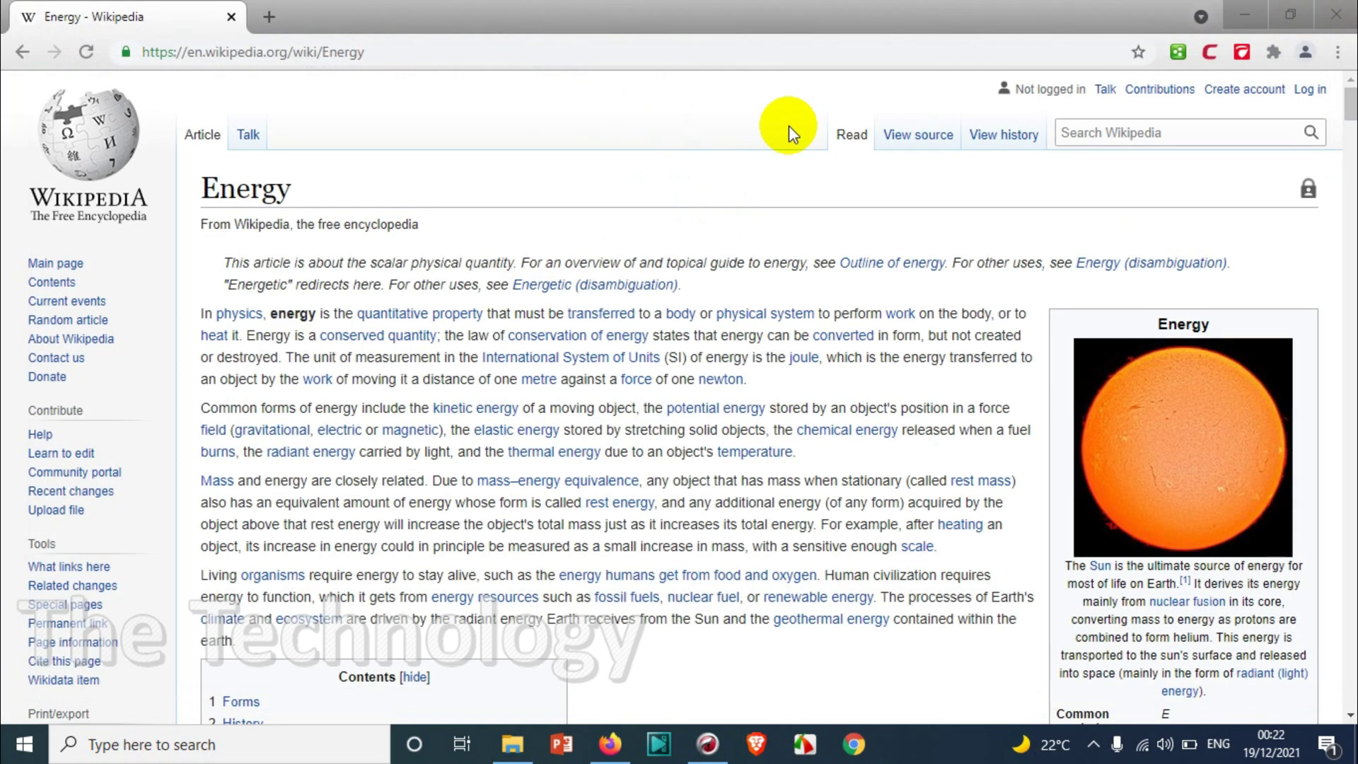
Open energy.pdf from the Downloads folder and look through its pages, returning to the first page.
left_click(516, 749)
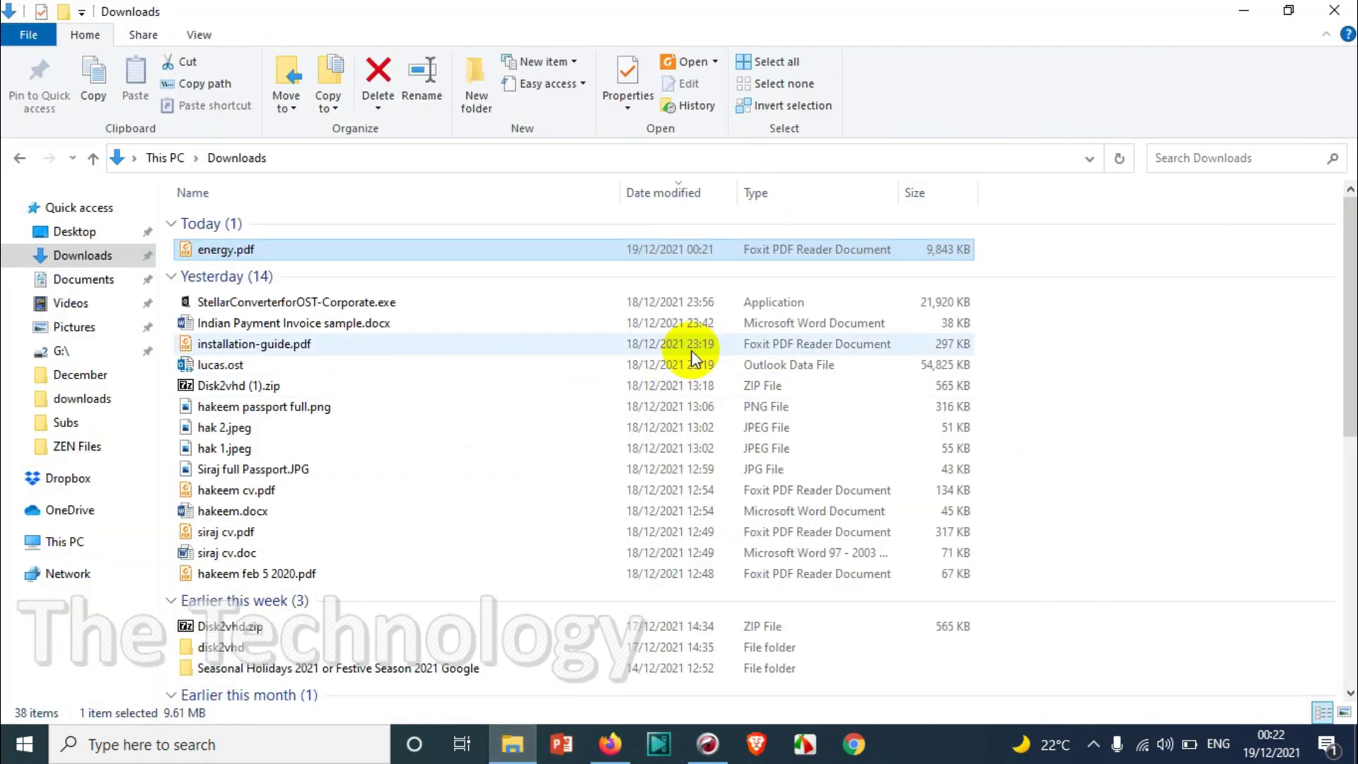
double_click(949, 253)
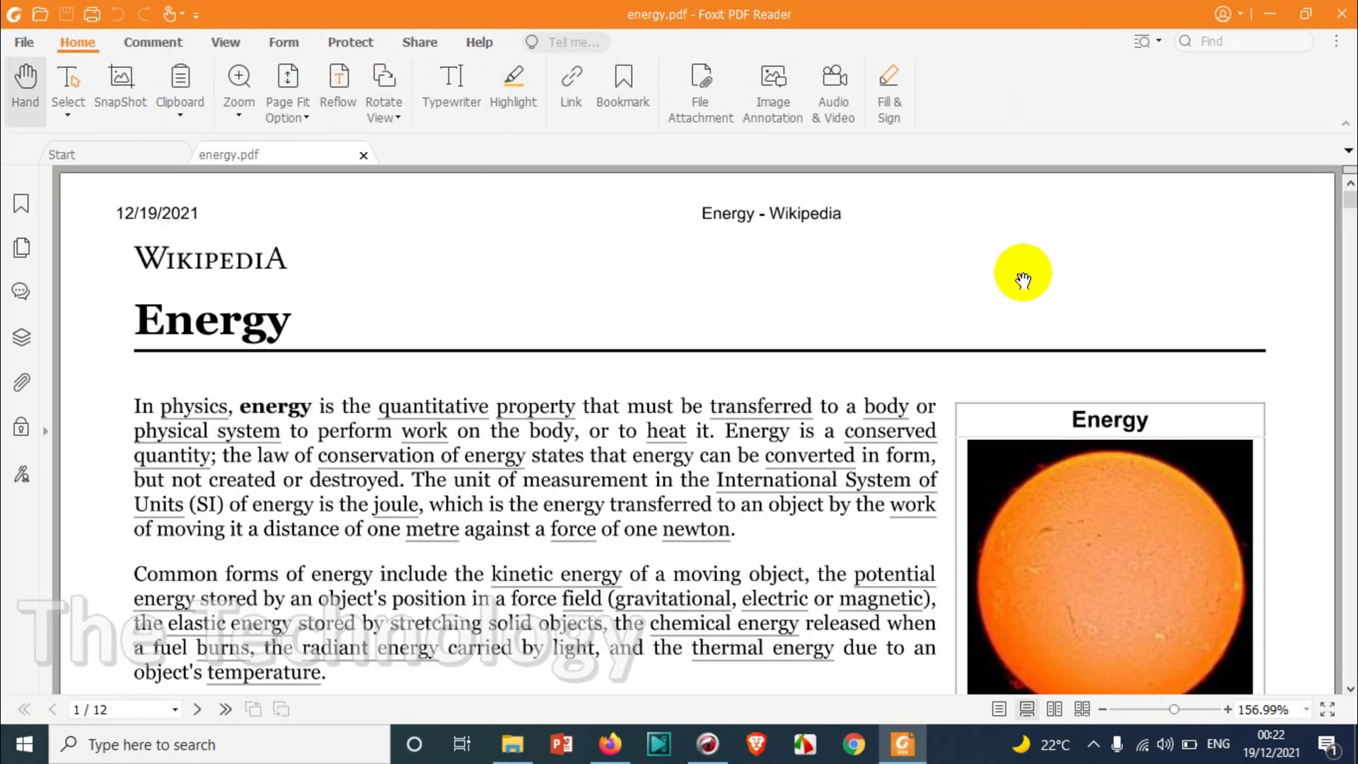
scroll(833, 285, "down", 15)
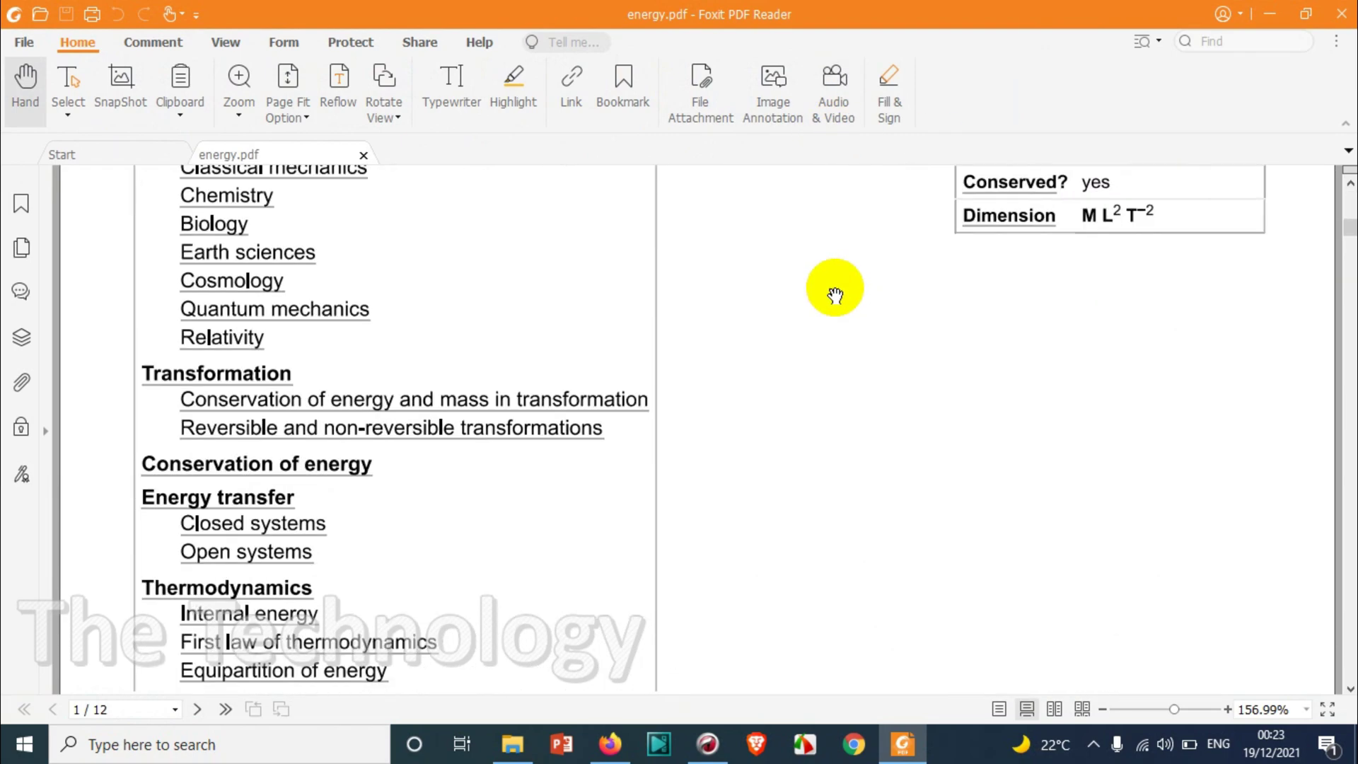
scroll(833, 299, "down", 15)
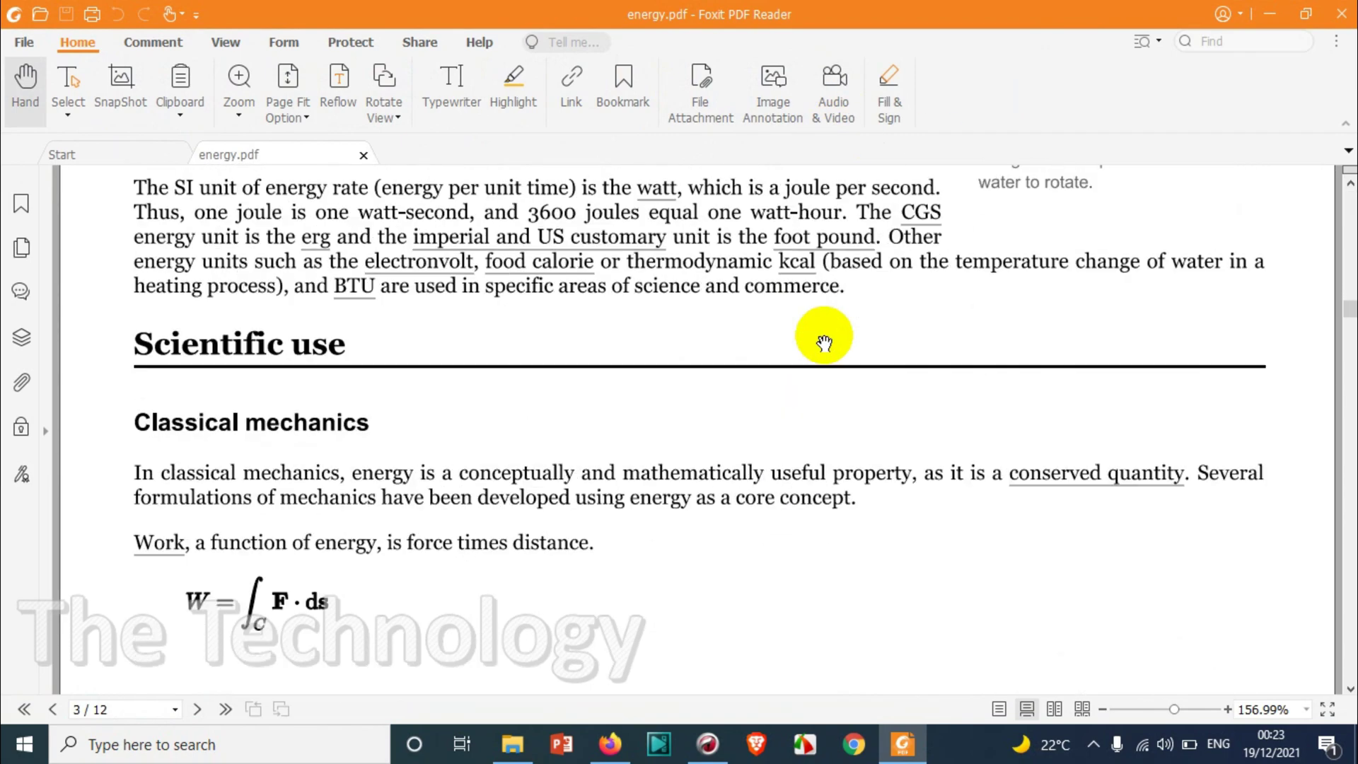
scroll(1344, 316, "down", 2)
left_click_drag(1350, 311, 1341, 121)
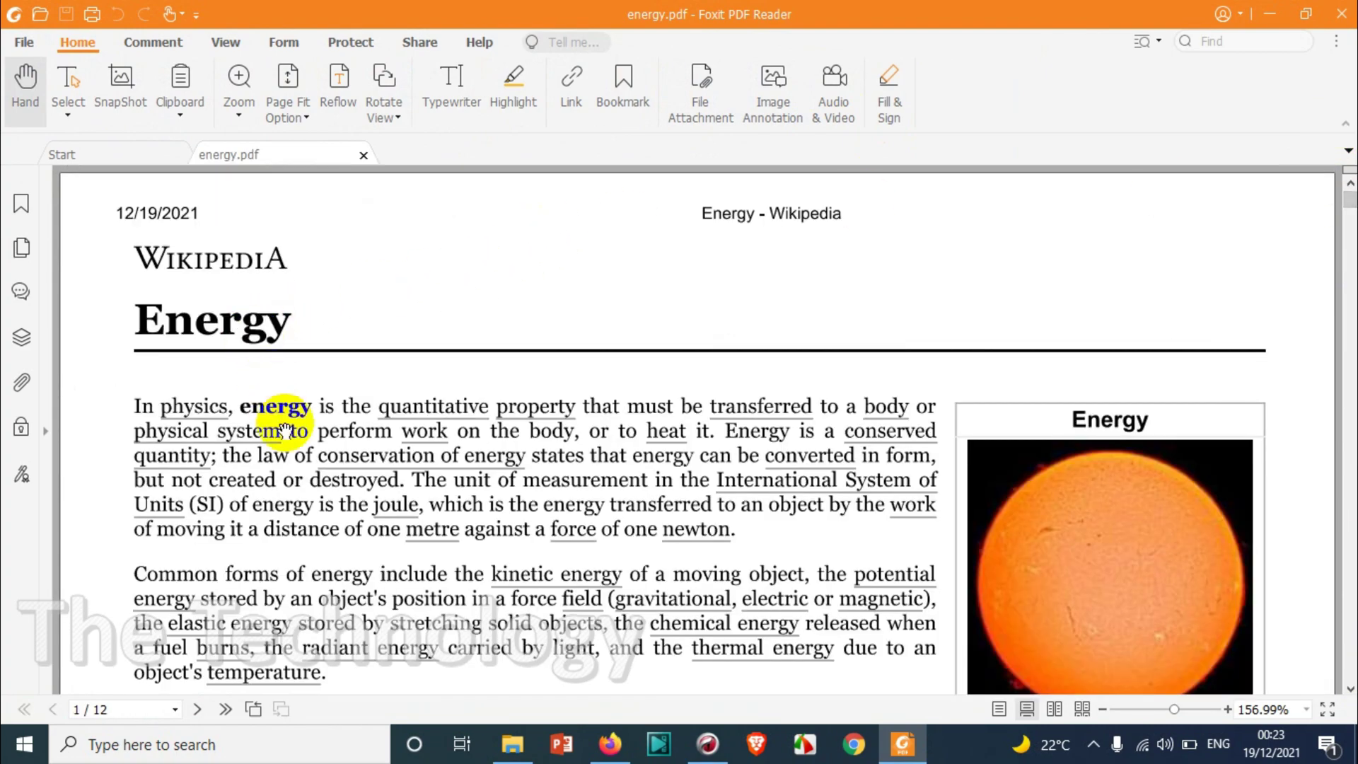
Compare the Contents list in energy.pdf with the one in the Wikipedia article in the browser.
scroll(274, 407, "down", 10)
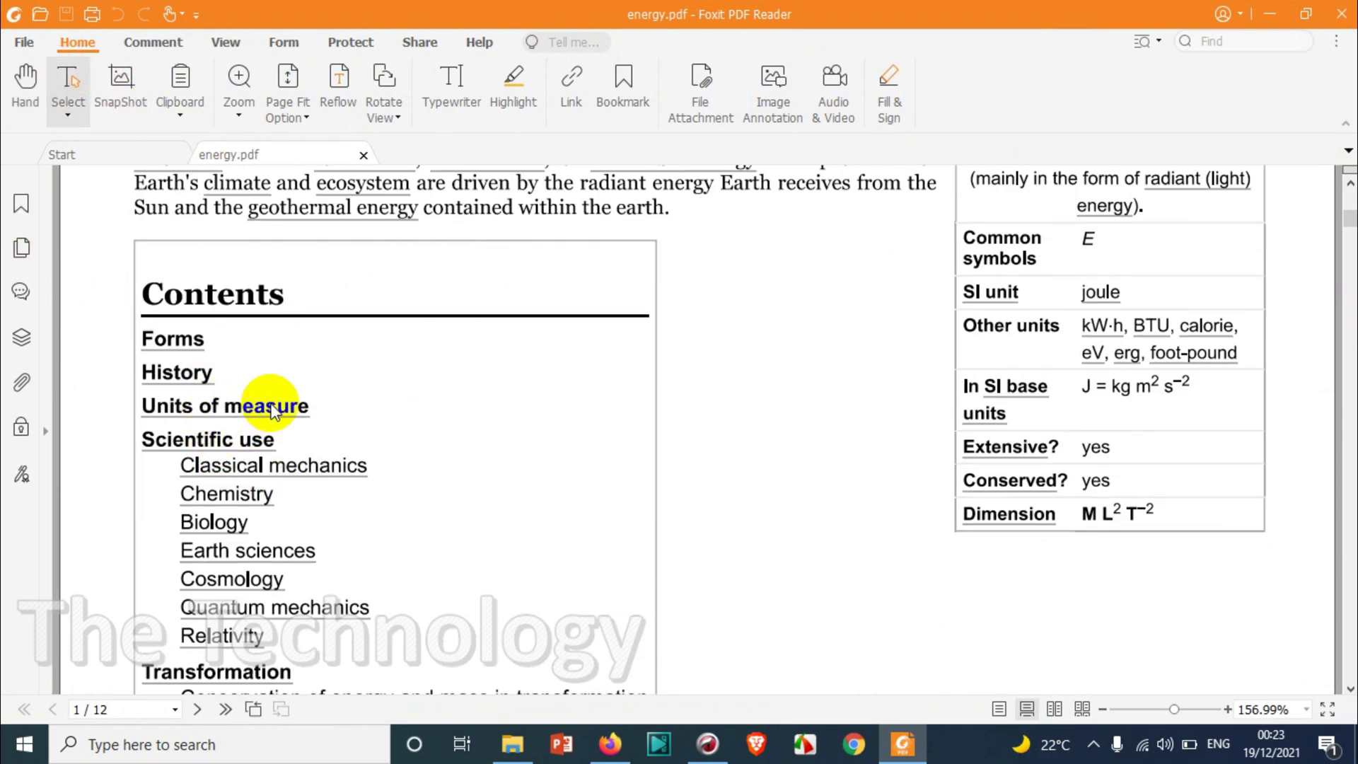
left_click(707, 742)
scroll(364, 447, "down", 6)
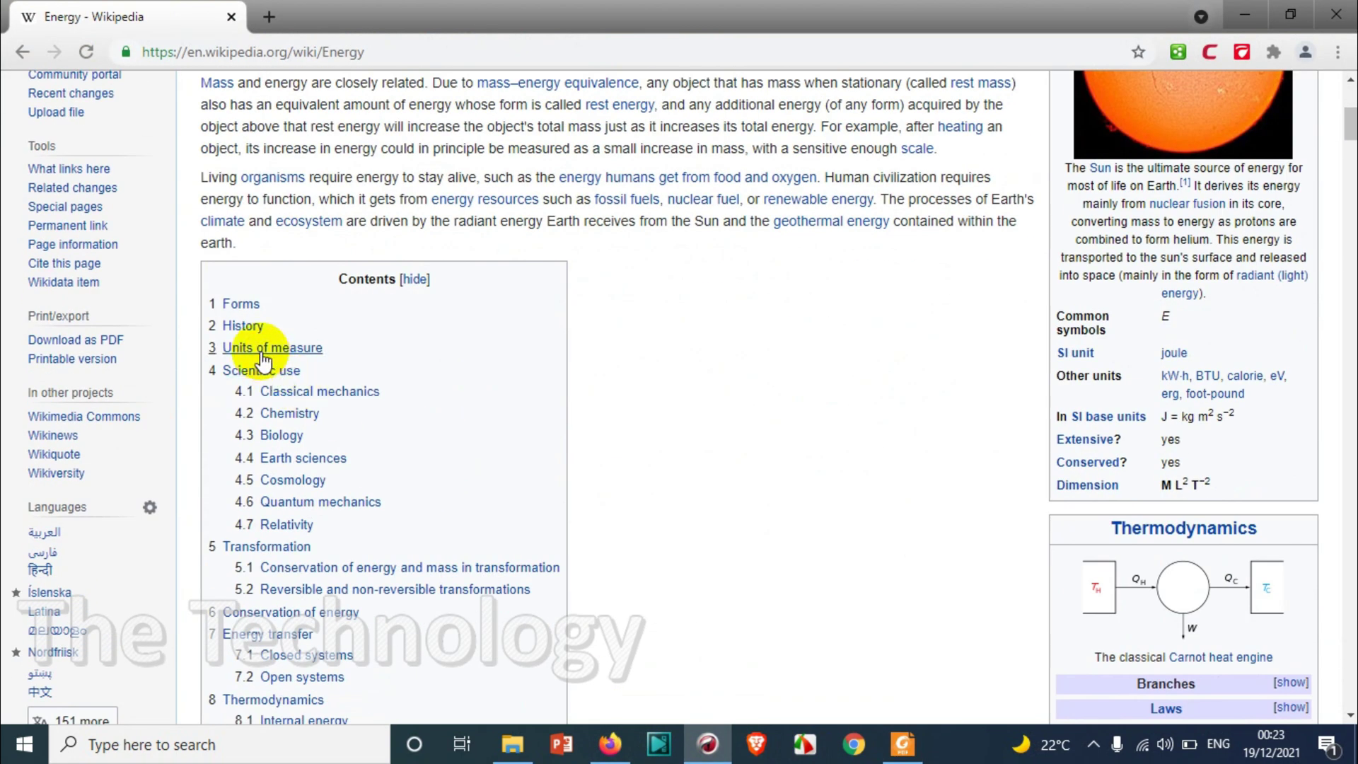
Jump to the History section from the web article's Contents list, then switch to energy.pdf and test whether its Contents entries work as links.
left_click(252, 324)
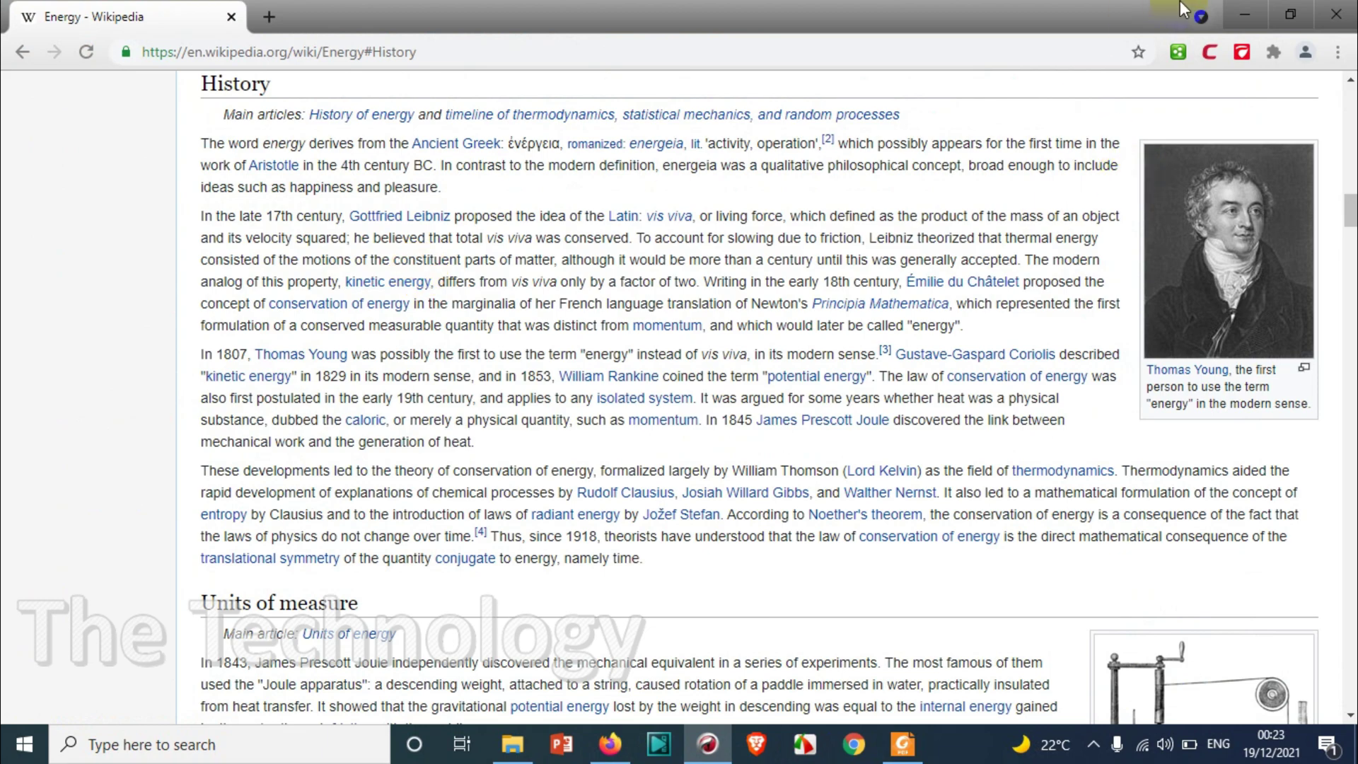
left_click(1243, 16)
scroll(336, 401, "down", 15)
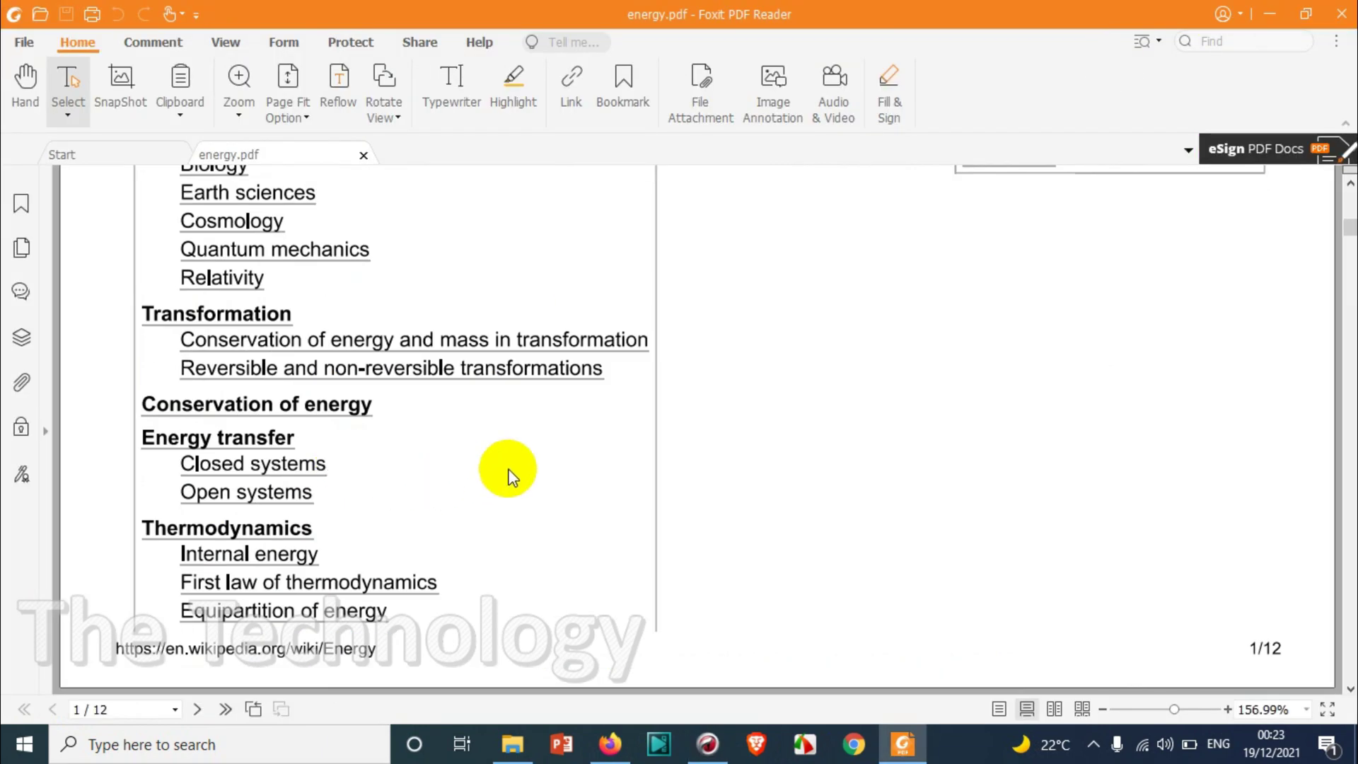
scroll(479, 524, "down", 5)
scroll(364, 425, "up", 13)
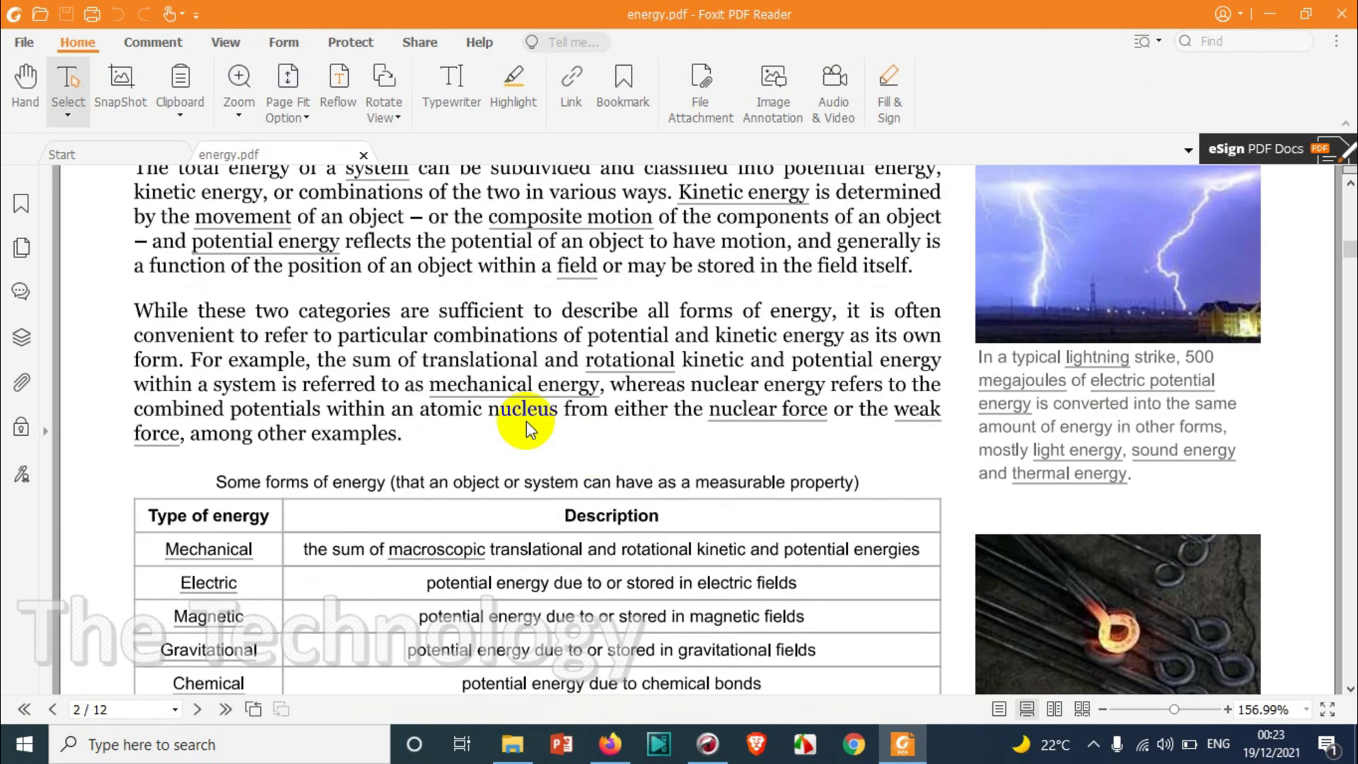
scroll(231, 434, "up", 8)
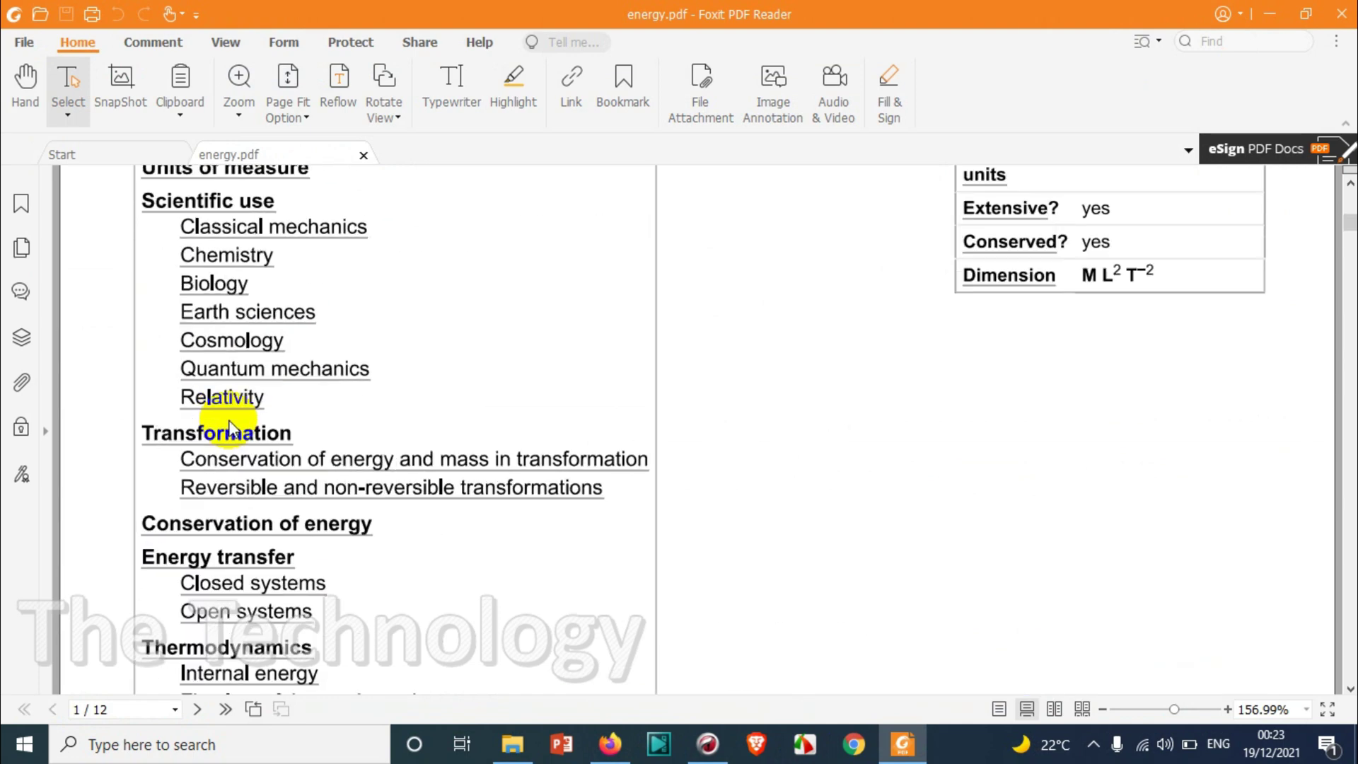
left_click(272, 276)
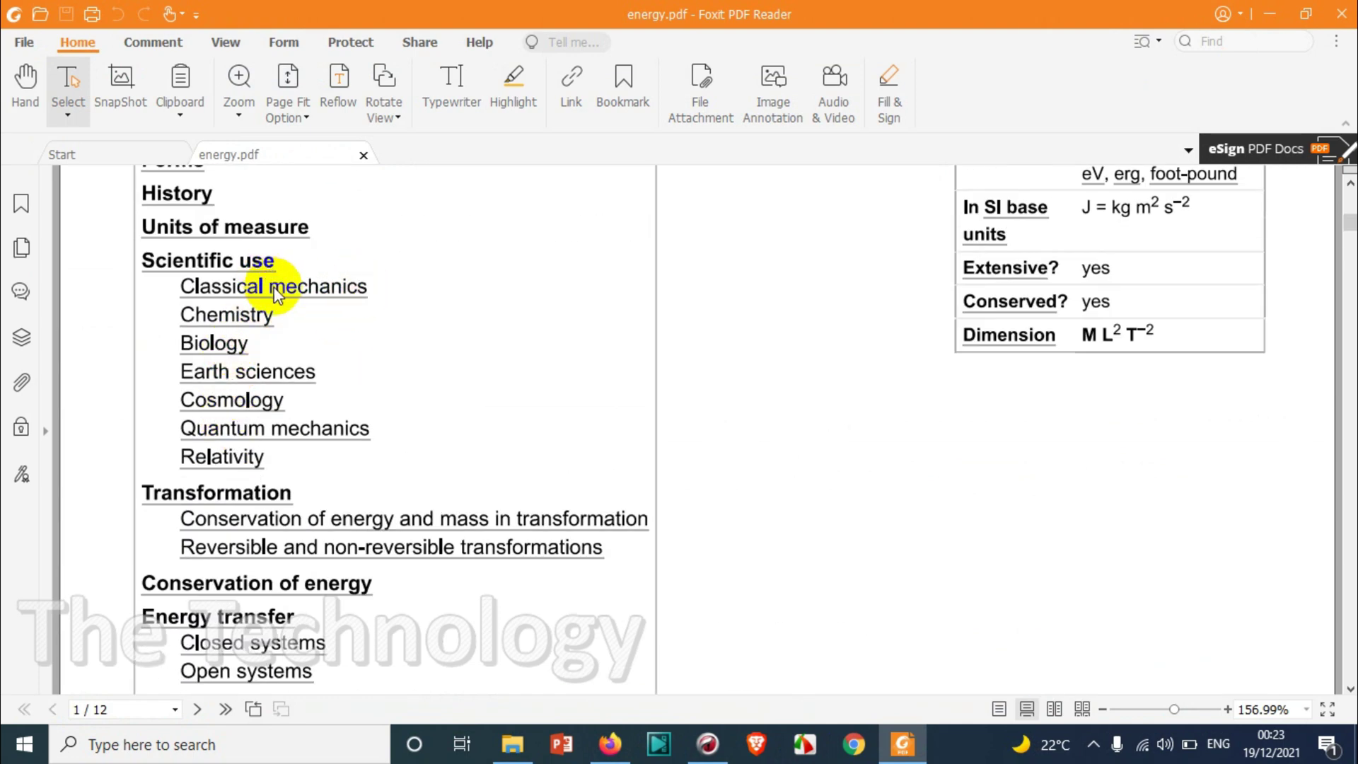
scroll(537, 375, "up", 4)
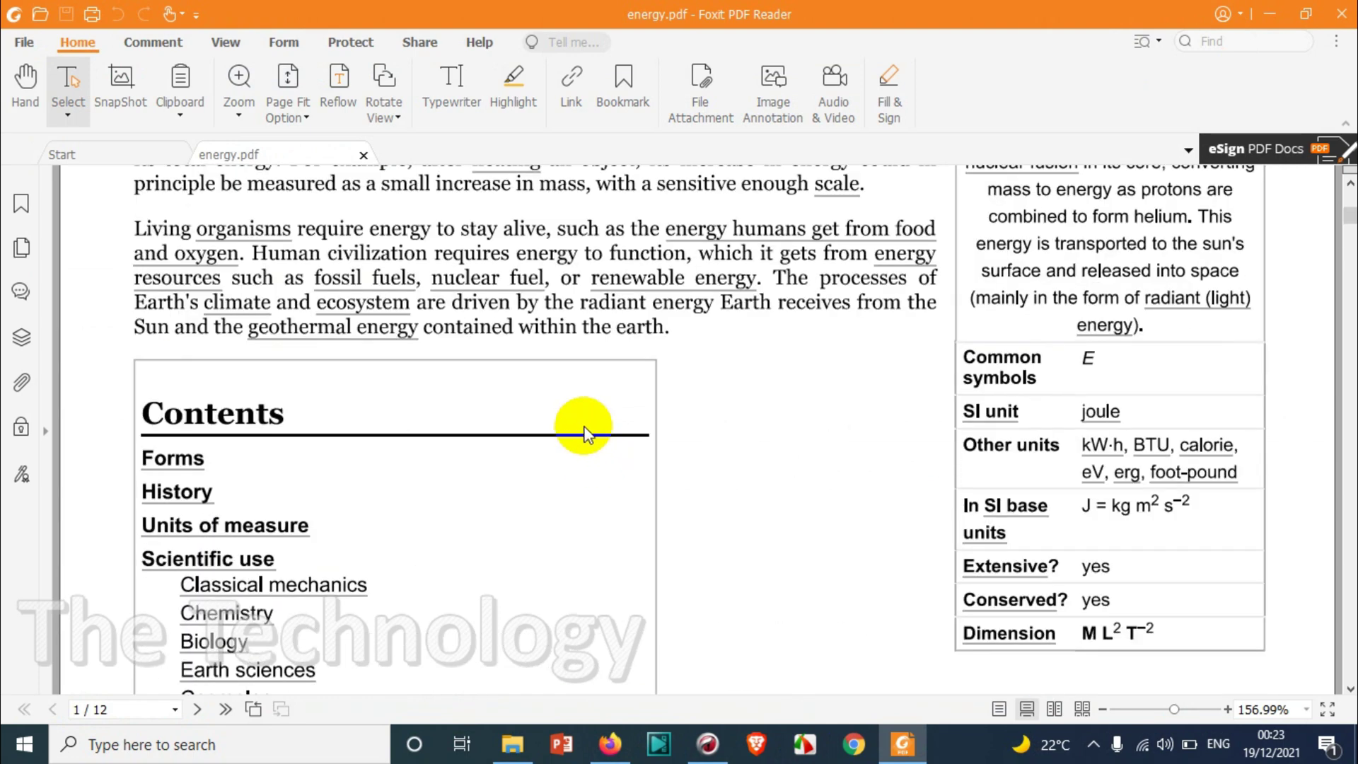
Close energy.pdf and the Downloads folder, and switch back to the Energy article in the browser.
left_click(1339, 12)
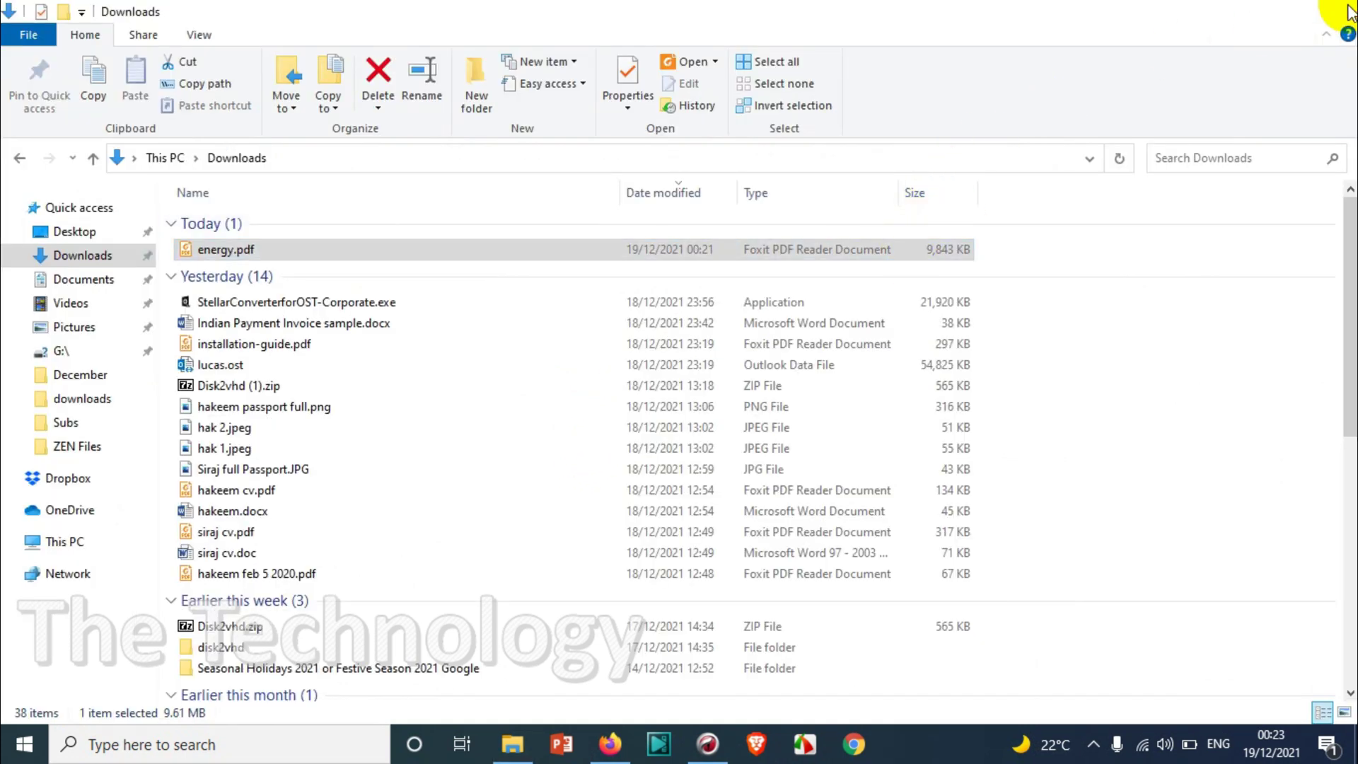
left_click(1348, 12)
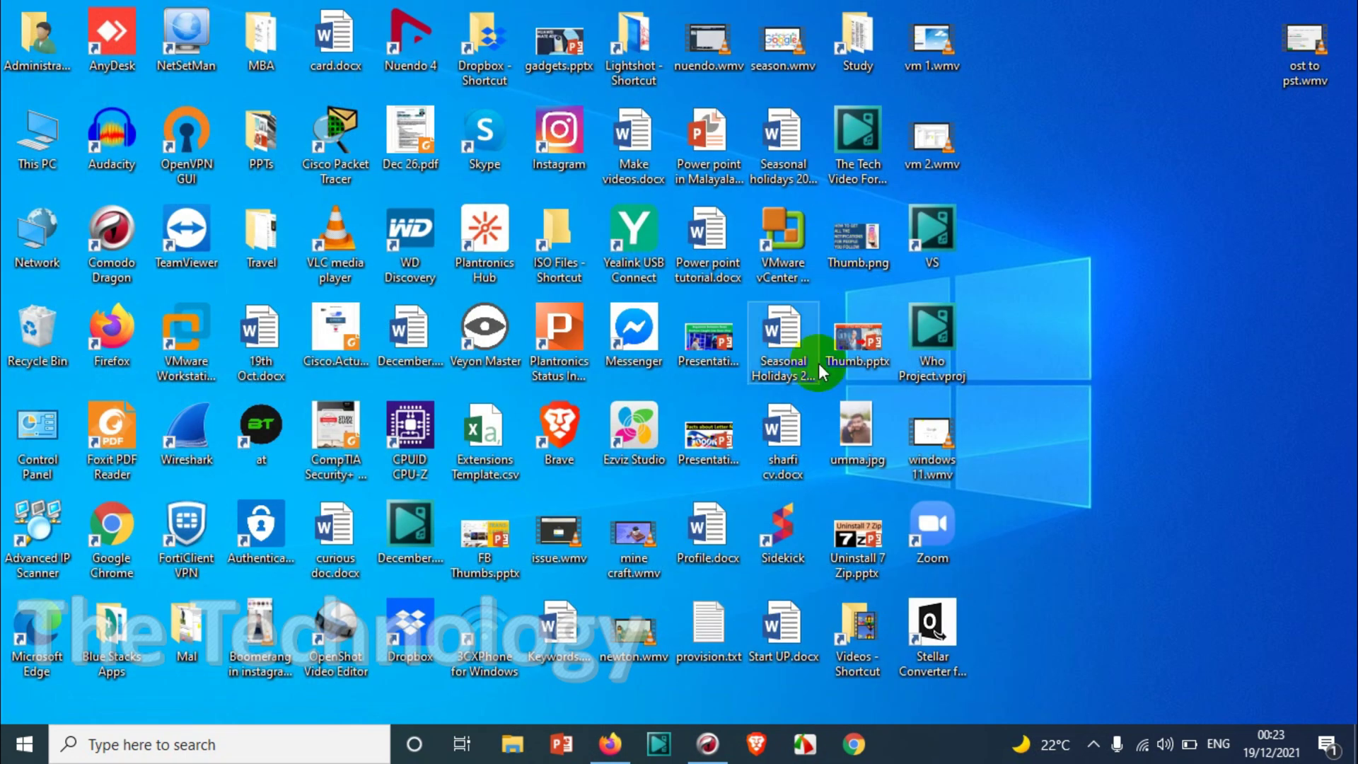
left_click(727, 753)
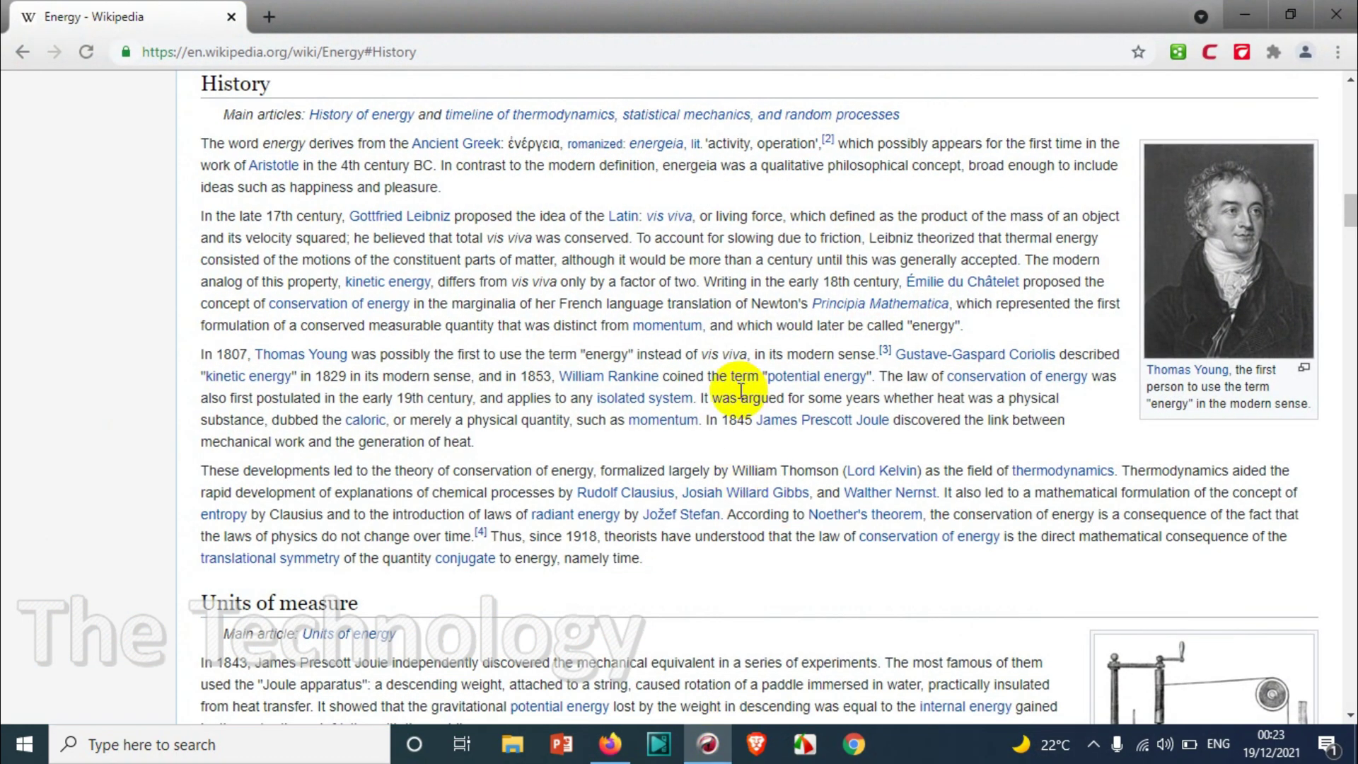